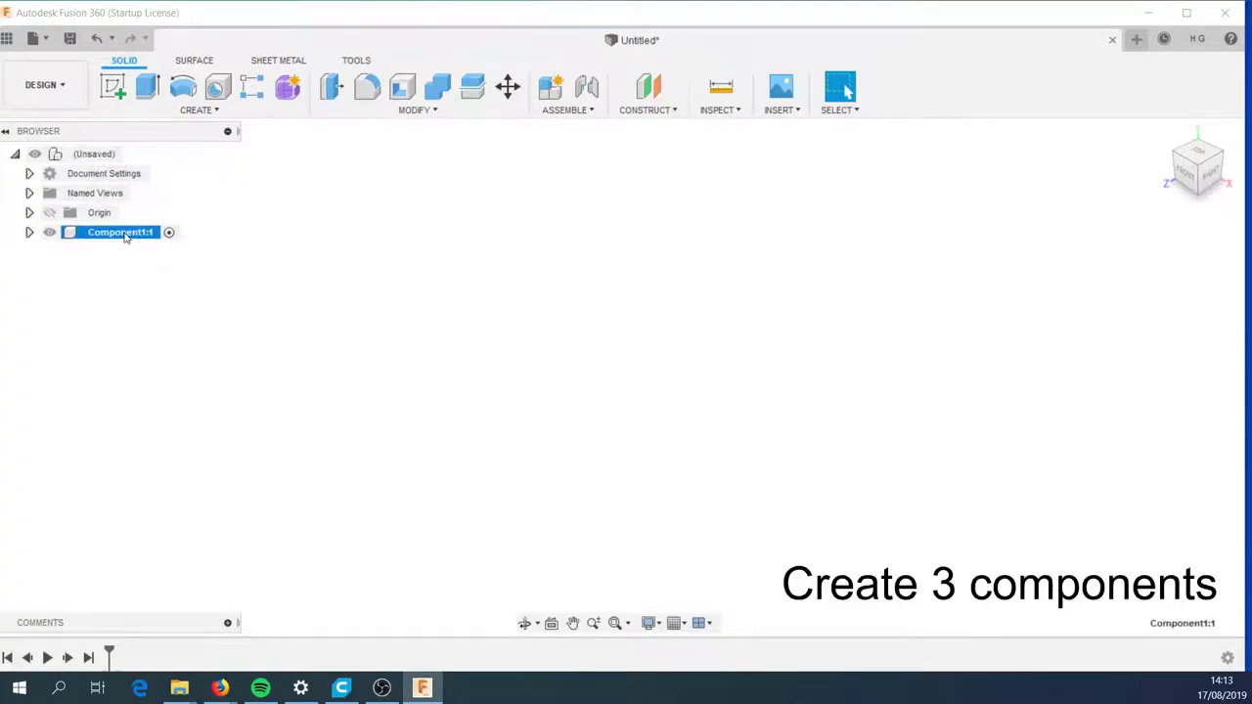
{"action": "type", "text": "Top Ring"}
Confirm the Top Ring name, add a second component named Bottom Ring, then add a third component
{"action": "key", "text": "Return"}
{"action": "right_click", "coordinate": [93, 153]}
{"action": "left_click", "coordinate": [126, 187]}
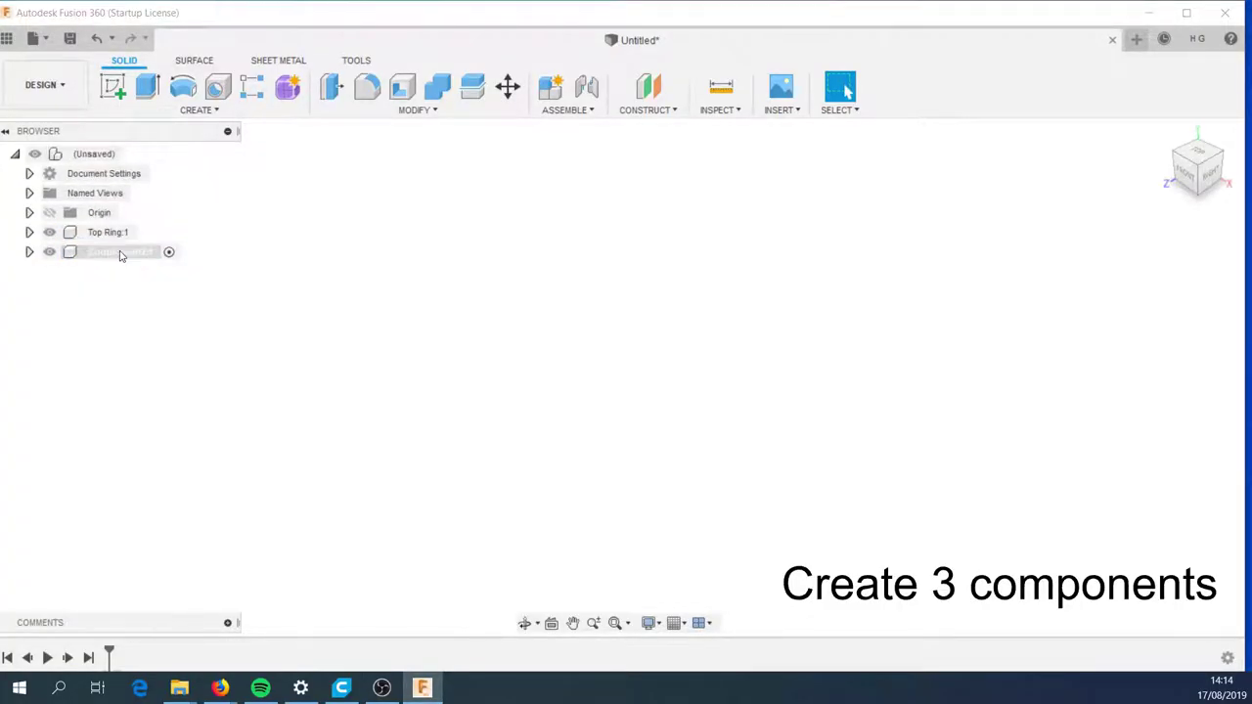
{"action": "right_click", "coordinate": [107, 252]}
{"action": "double_click", "coordinate": [106, 252]}
{"action": "type", "text": "Bottom Ring"}
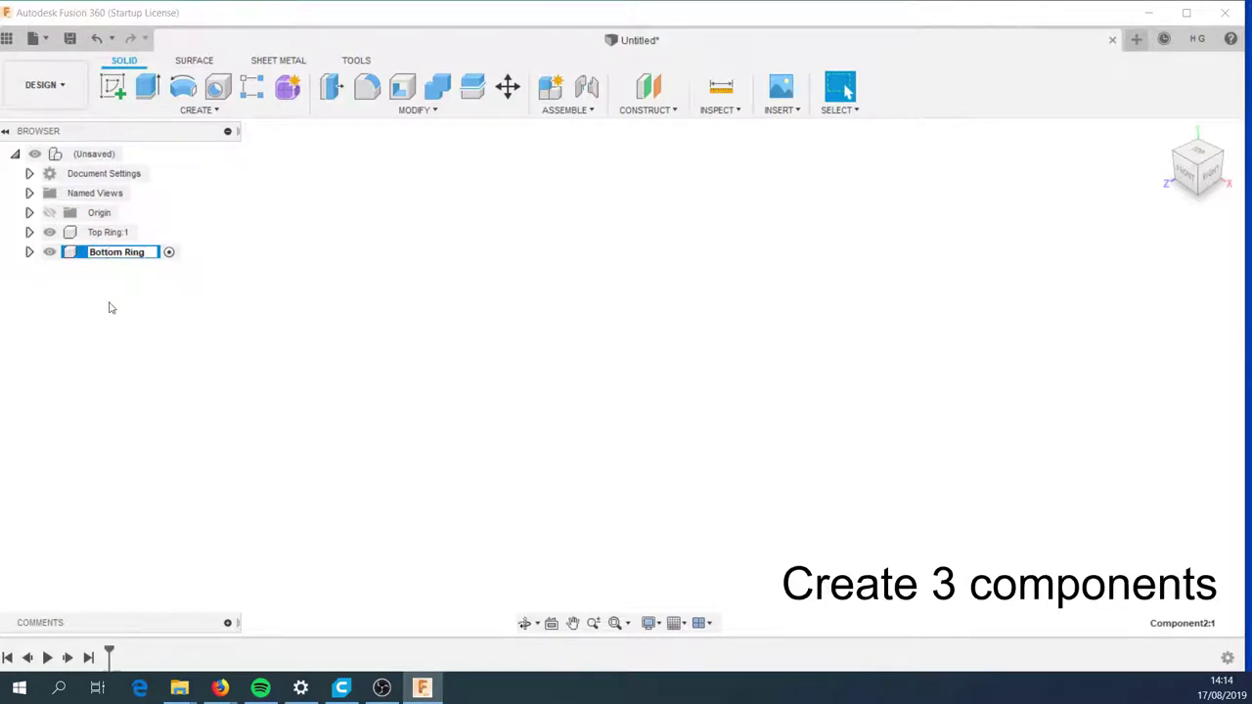
{"action": "key", "text": "Return"}
{"action": "right_click", "coordinate": [93, 153]}
{"action": "left_click", "coordinate": [126, 187]}
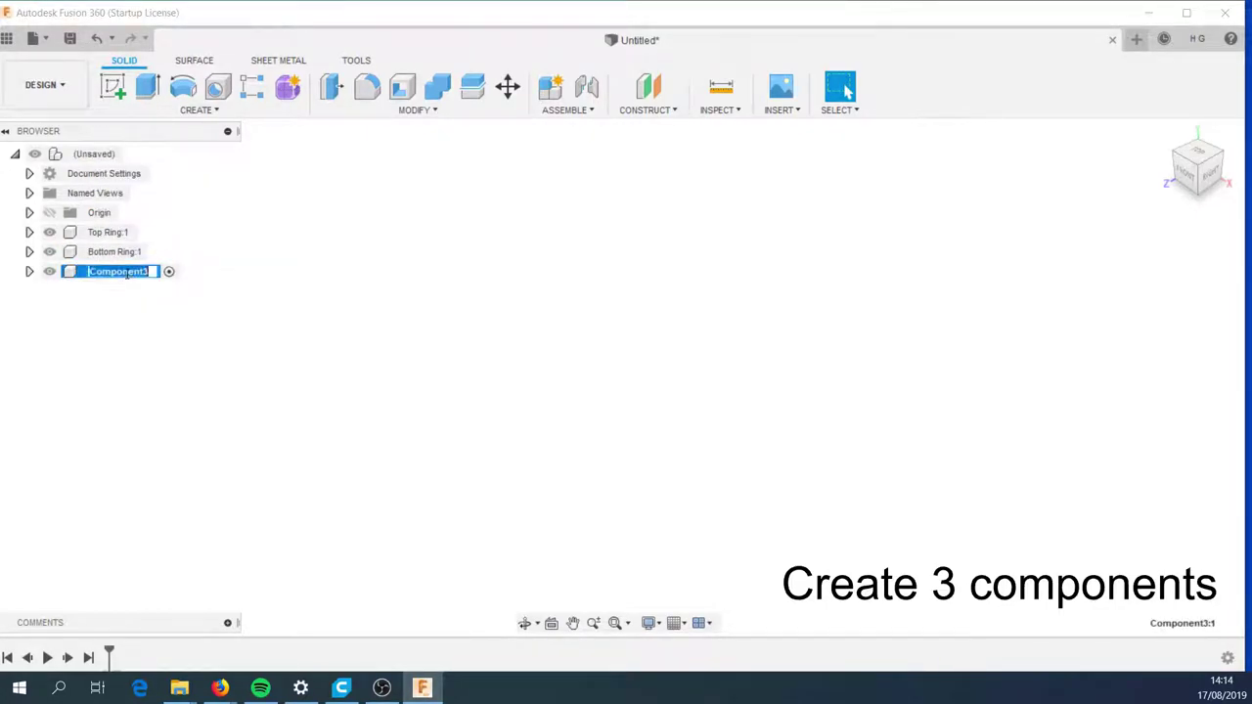
On the top plane, sketch a 120 mm diameter circle and a small centre circle
{"action": "left_click", "coordinate": [113, 86]}
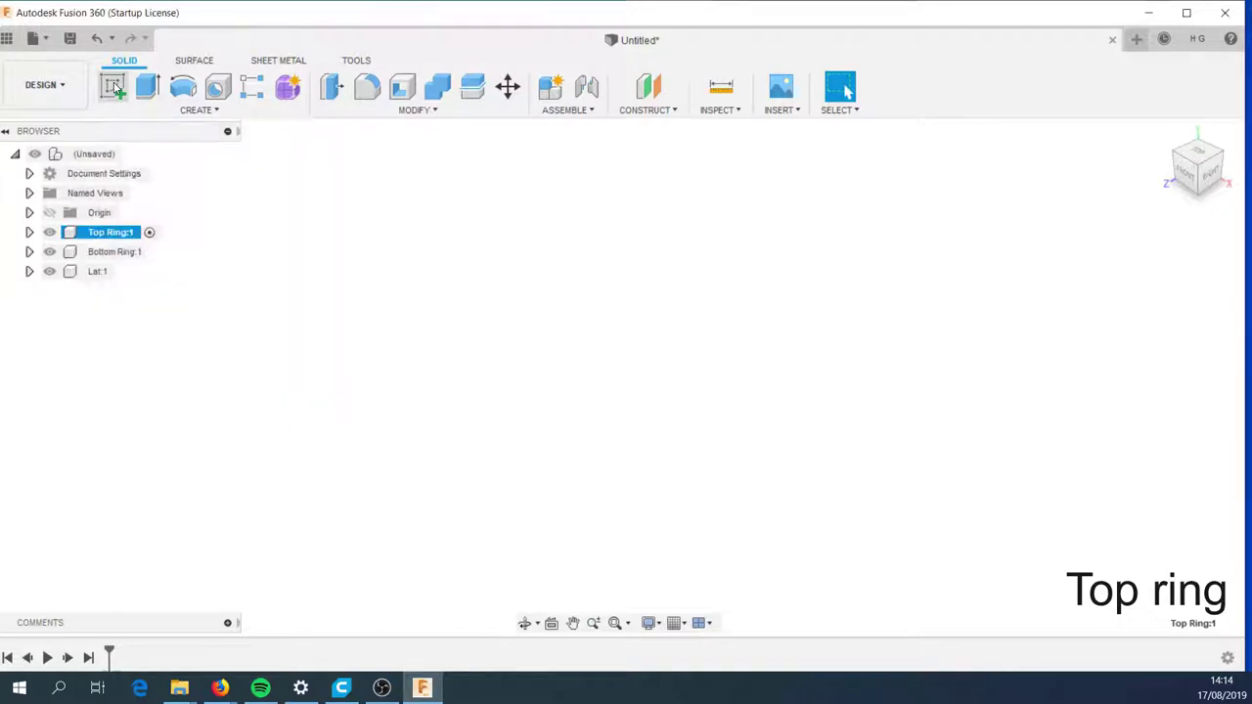
{"action": "left_click", "coordinate": [620, 420]}
{"action": "left_click", "coordinate": [183, 87]}
{"action": "type", "text": "120"}
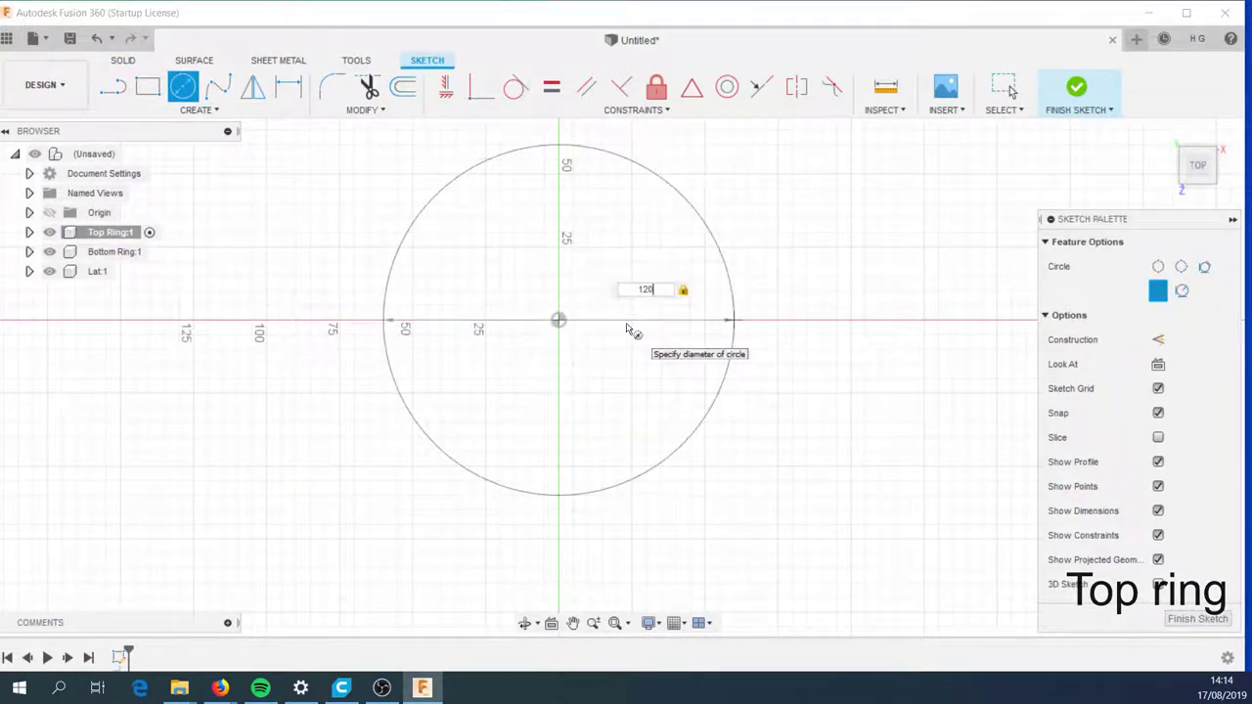
{"action": "key", "text": "Return"}
{"action": "right_click", "coordinate": [559, 321]}
{"action": "left_click", "coordinate": [559, 190]}
{"action": "left_click", "coordinate": [559, 321]}
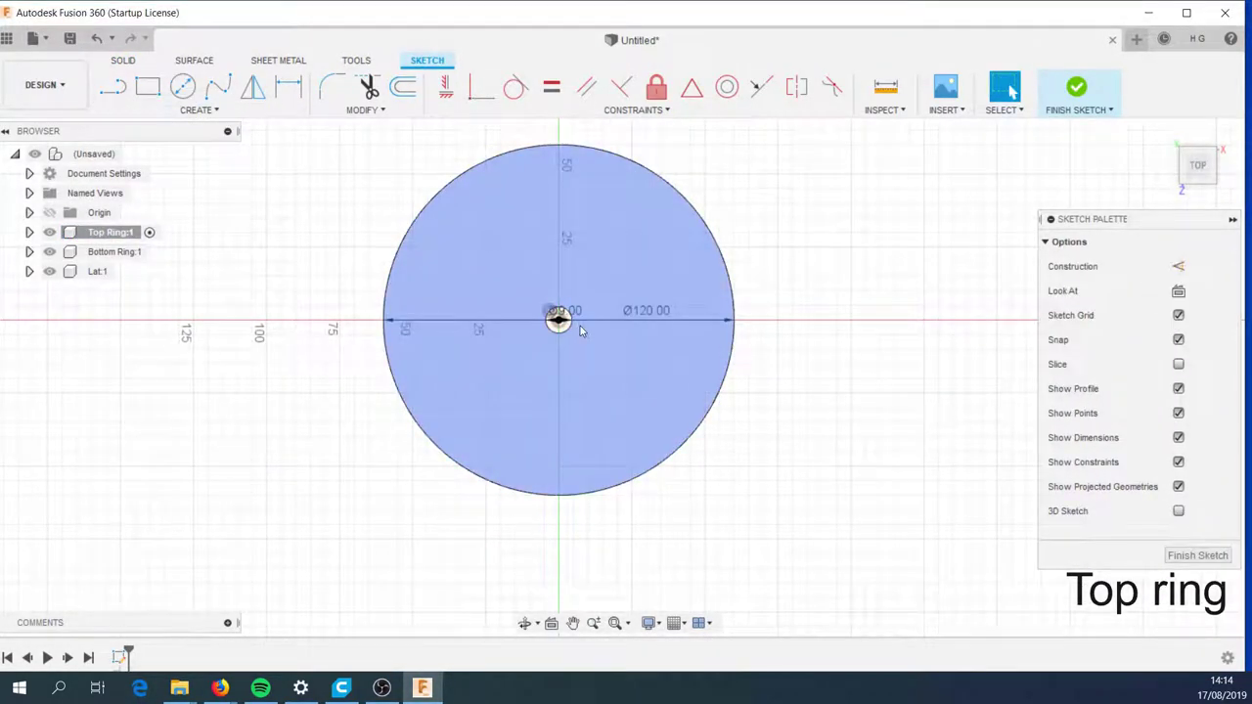
Draw a vertical construction line from the circle centre up to the rim
{"action": "left_click", "coordinate": [196, 109]}
{"action": "left_click", "coordinate": [168, 146]}
{"action": "left_click", "coordinate": [196, 110]}
{"action": "left_click", "coordinate": [127, 126]}
{"action": "left_click", "coordinate": [559, 321]}
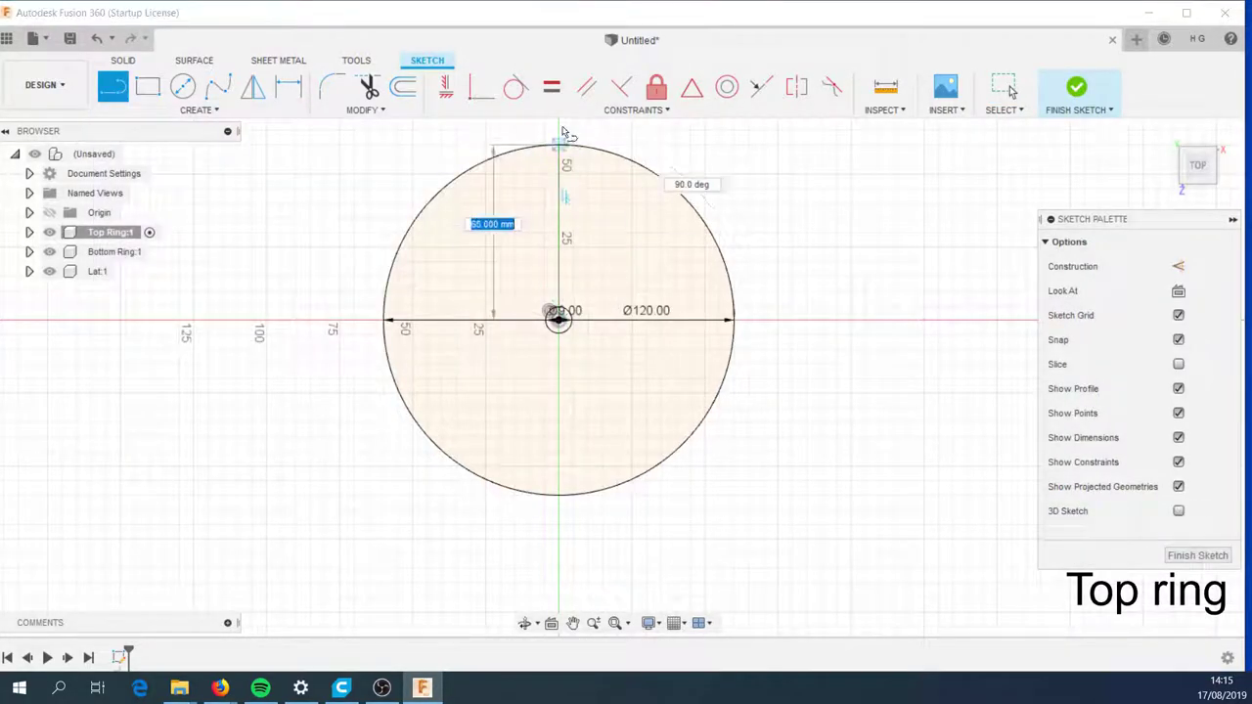
{"action": "key", "text": "Escape"}
{"action": "scroll", "coordinate": [563, 147], "scroll_direction": "up", "scroll_amount": 2}
{"action": "scroll", "coordinate": [553, 139], "scroll_direction": "up", "scroll_amount": 3}
{"action": "left_click", "coordinate": [551, 137]}
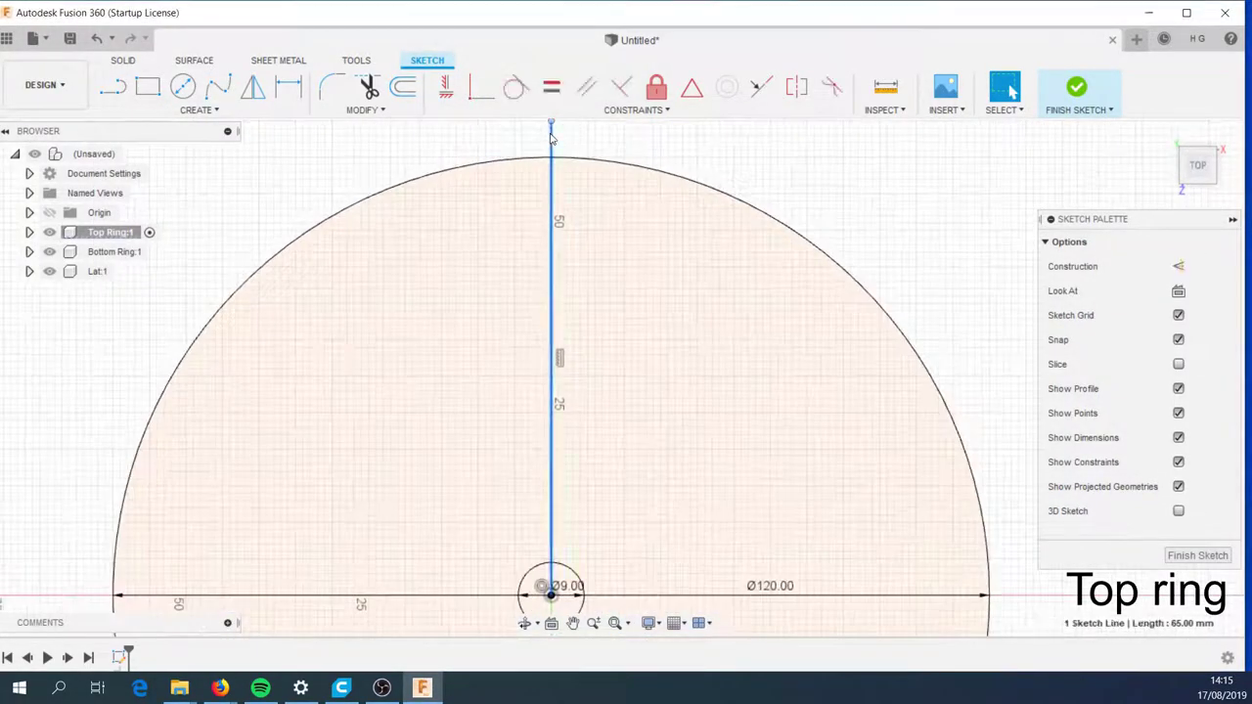
Add a 3.5 × 11 mm centre rectangle slot at the top end of the line
{"action": "left_click", "coordinate": [195, 110]}
{"action": "left_click", "coordinate": [294, 188]}
{"action": "left_click", "coordinate": [551, 156]}
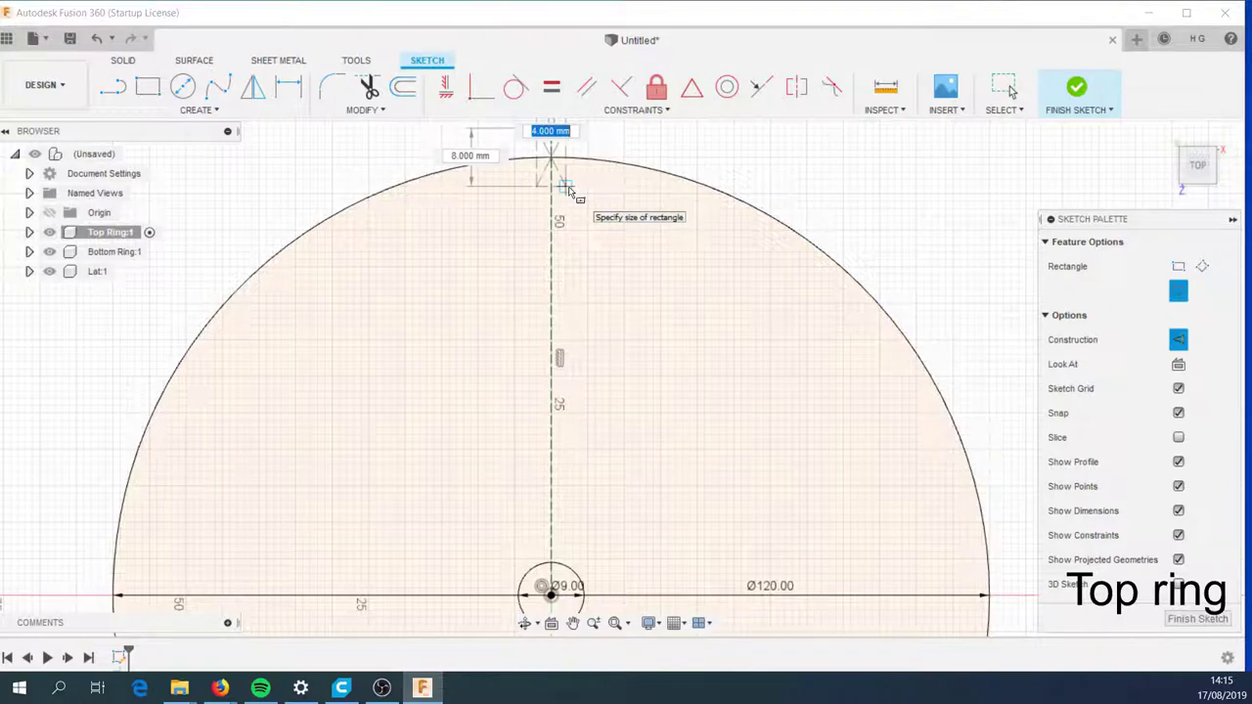
{"action": "type", "text": "11"}
{"action": "key", "text": "Return"}
{"action": "key", "text": "Escape"}
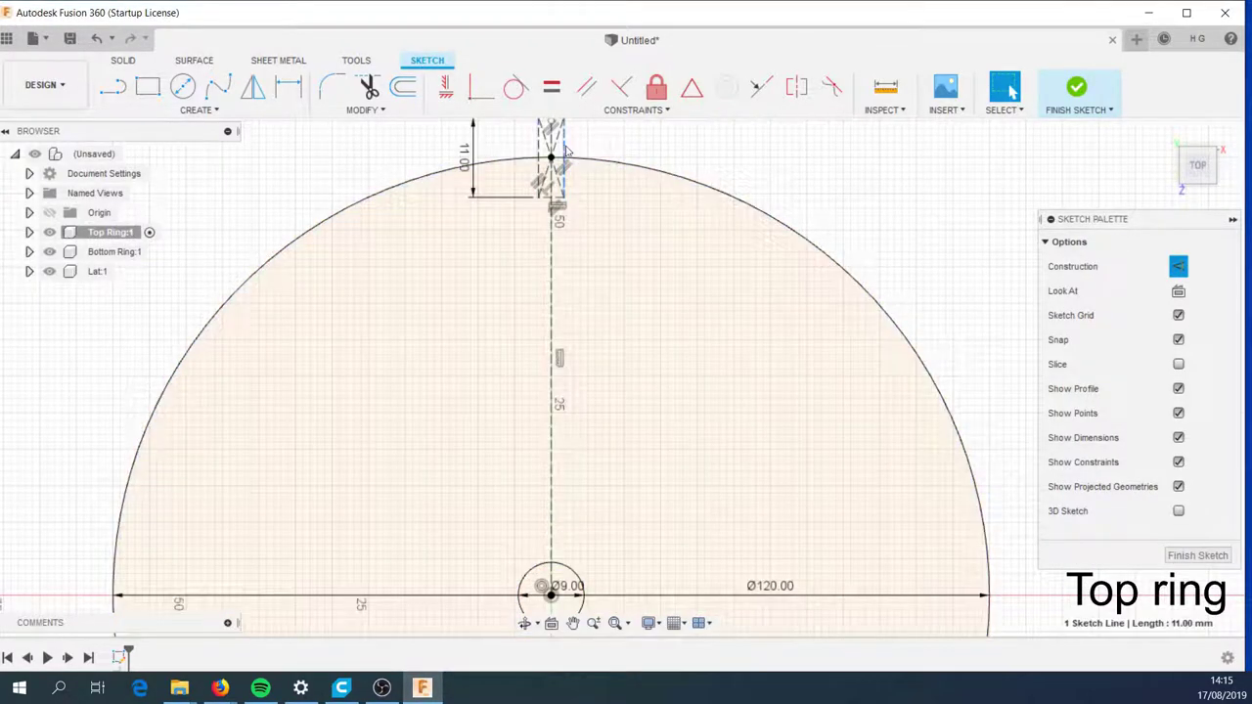
{"action": "left_click", "coordinate": [1177, 266]}
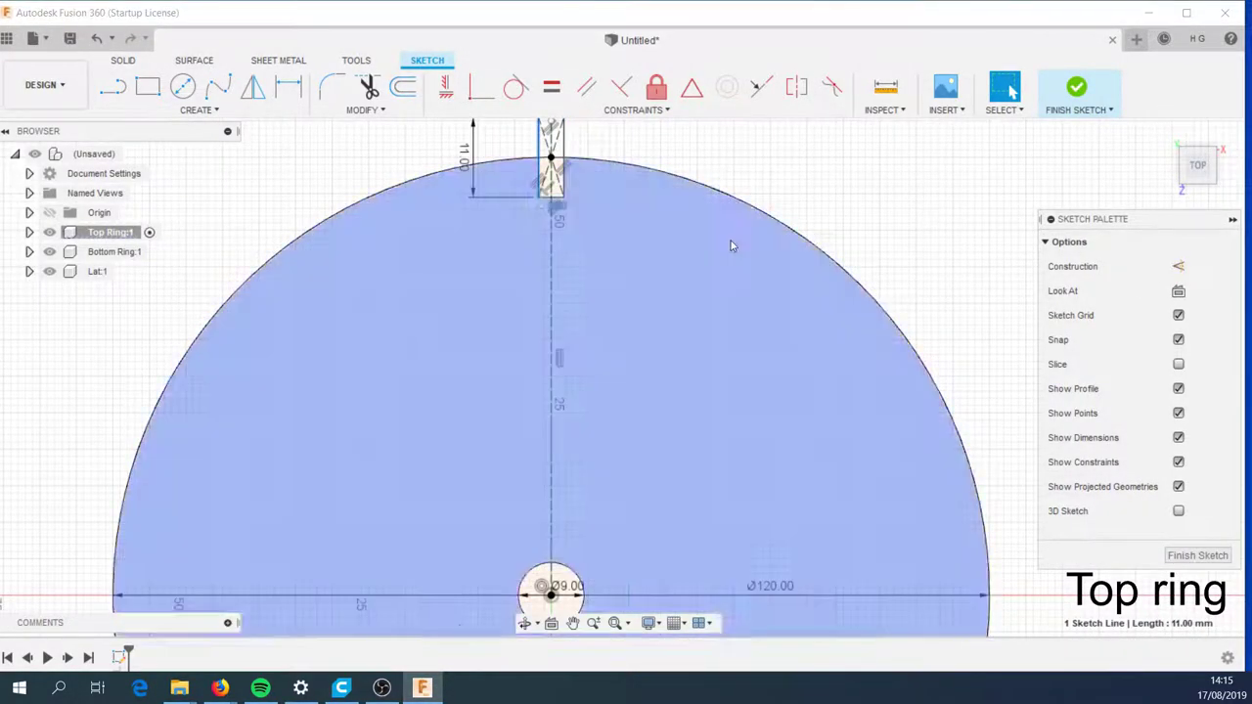
{"action": "scroll", "coordinate": [533, 151], "scroll_direction": "up", "scroll_amount": 5}
{"action": "scroll", "coordinate": [601, 263], "scroll_direction": "down", "scroll_amount": 5}
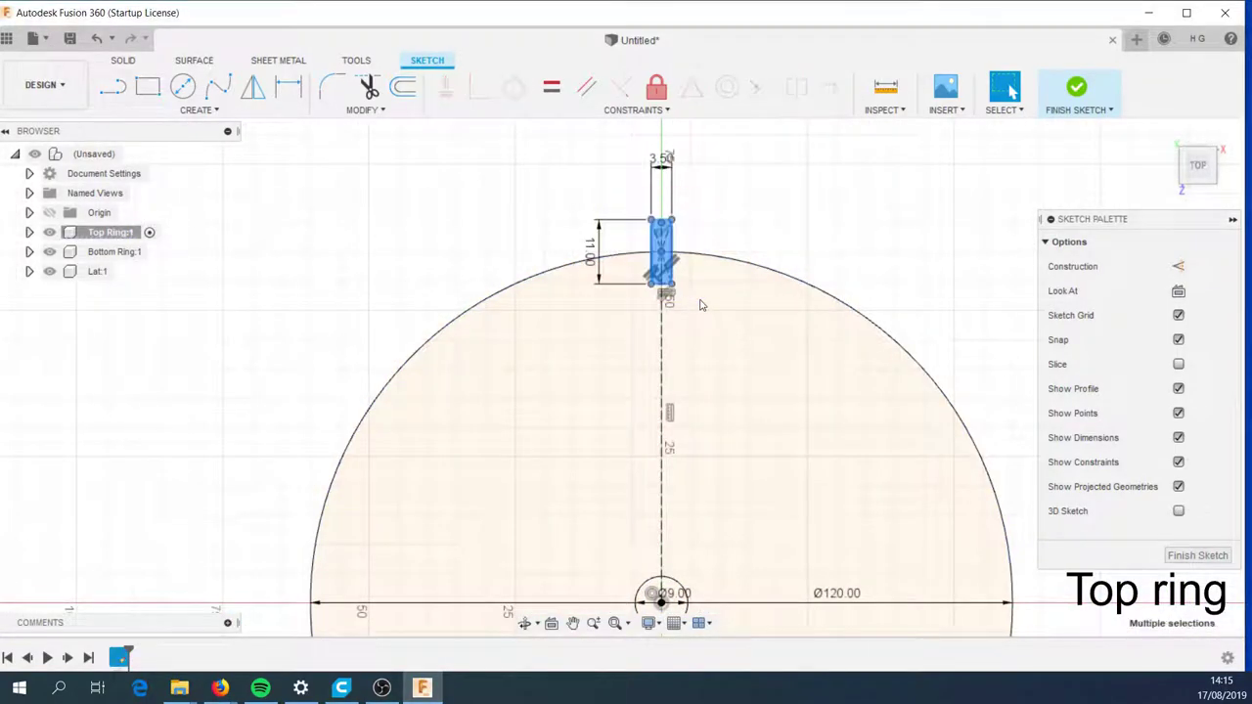
{"action": "left_click", "coordinate": [199, 110]}
Circular-pattern the slot rectangle 30 times around the circle centre
{"action": "left_click", "coordinate": [291, 356]}
{"action": "scroll", "coordinate": [881, 371], "scroll_direction": "down", "scroll_amount": 3}
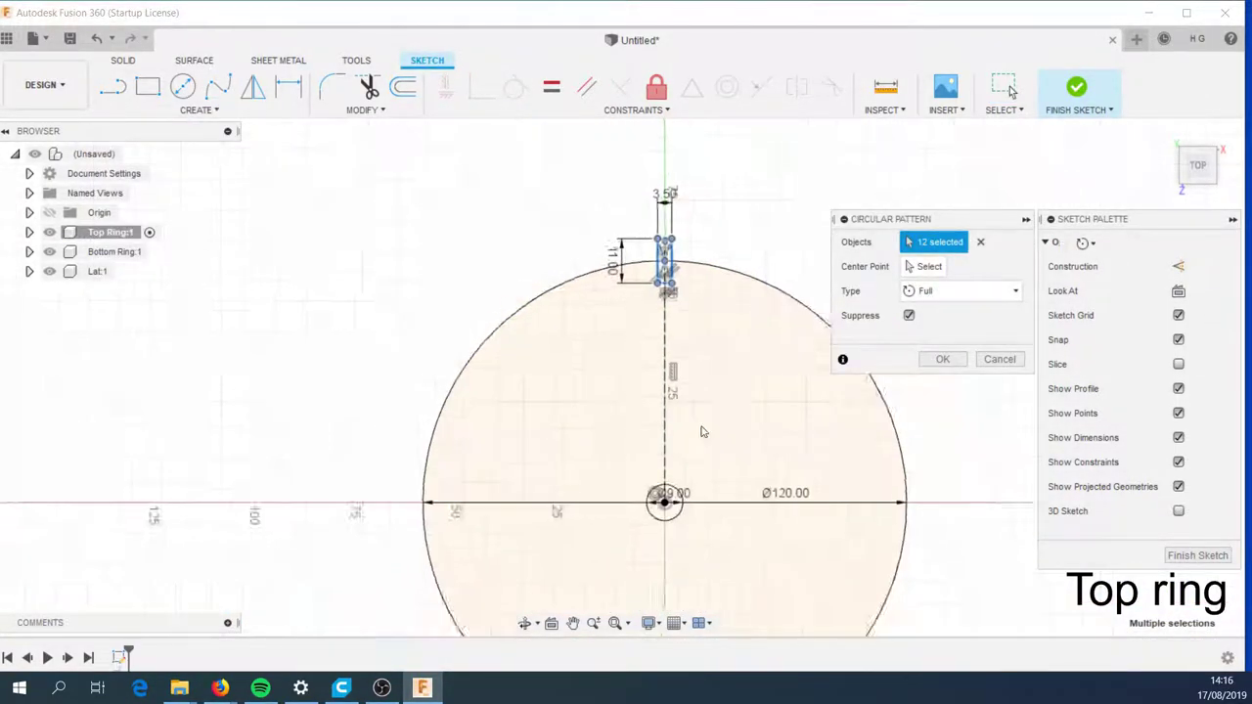
{"action": "scroll", "coordinate": [748, 489], "scroll_direction": "up", "scroll_amount": 3}
{"action": "scroll", "coordinate": [646, 524], "scroll_direction": "down", "scroll_amount": 1}
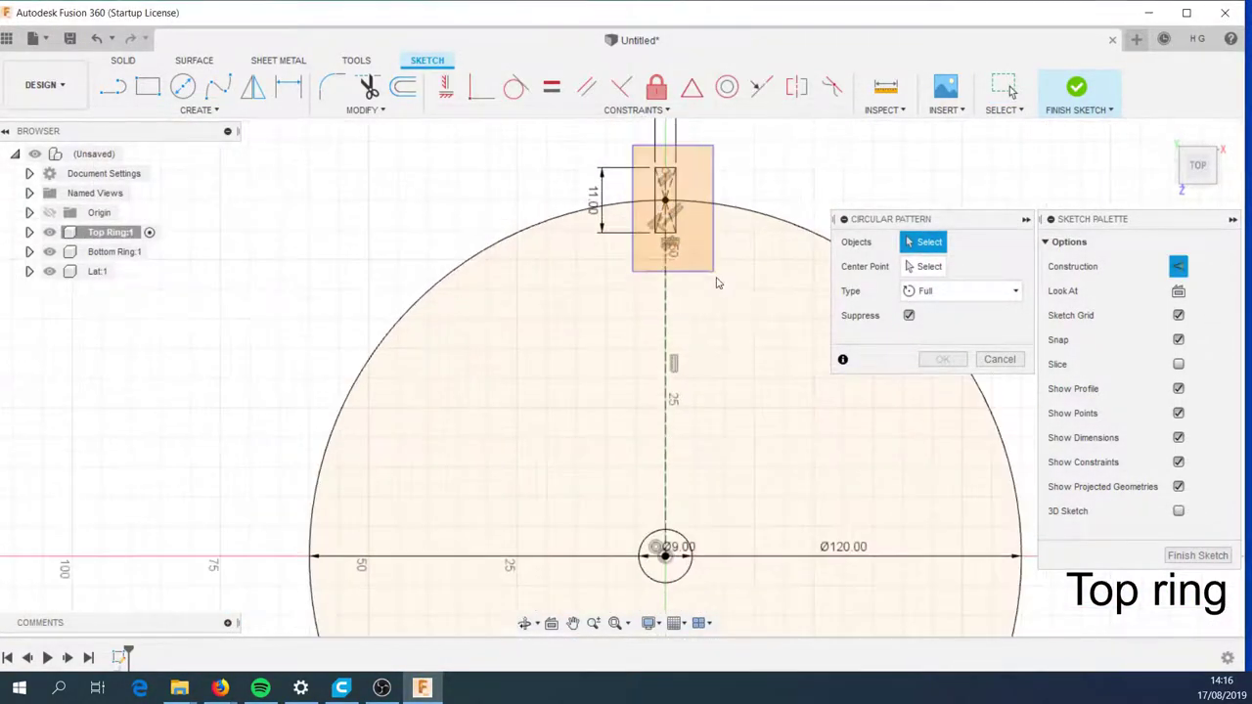
{"action": "left_click", "coordinate": [670, 239]}
{"action": "type", "text": "0"}
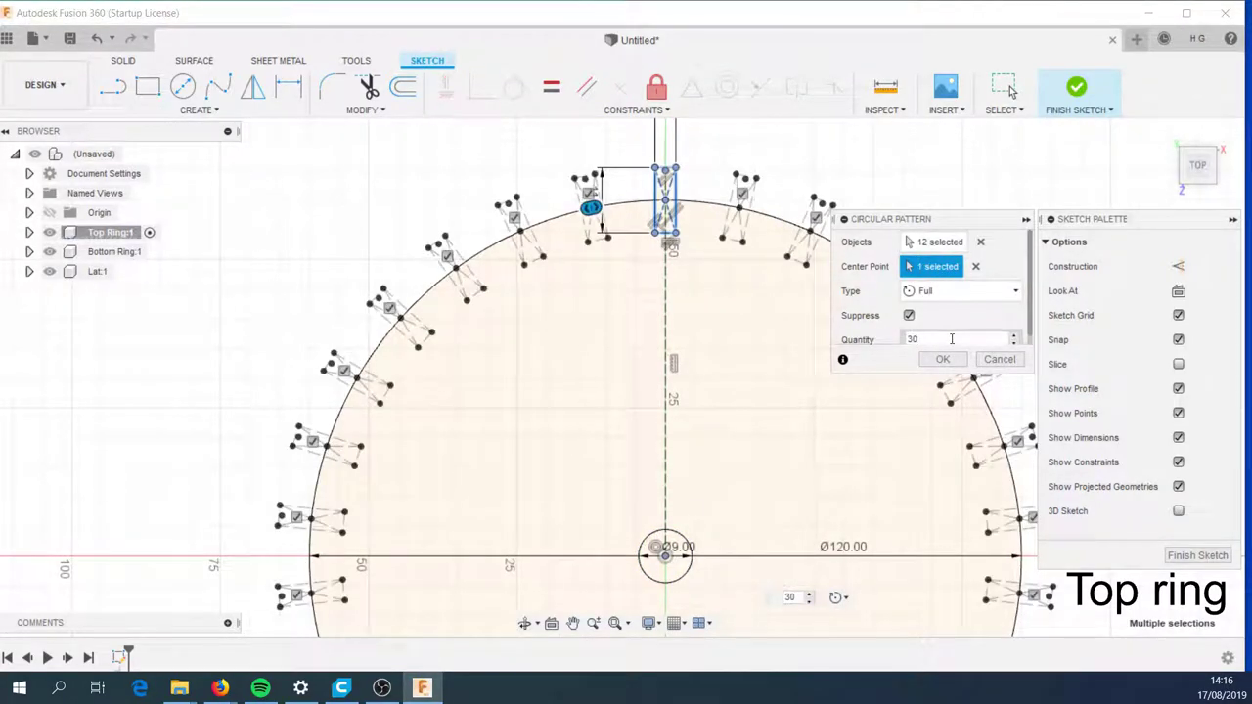
{"action": "left_click", "coordinate": [952, 362]}
Finish the sketch, extrude the slotted ring profile, and view it at an angle
{"action": "scroll", "coordinate": [722, 237], "scroll_direction": "down", "scroll_amount": 2}
{"action": "left_click", "coordinate": [200, 110]}
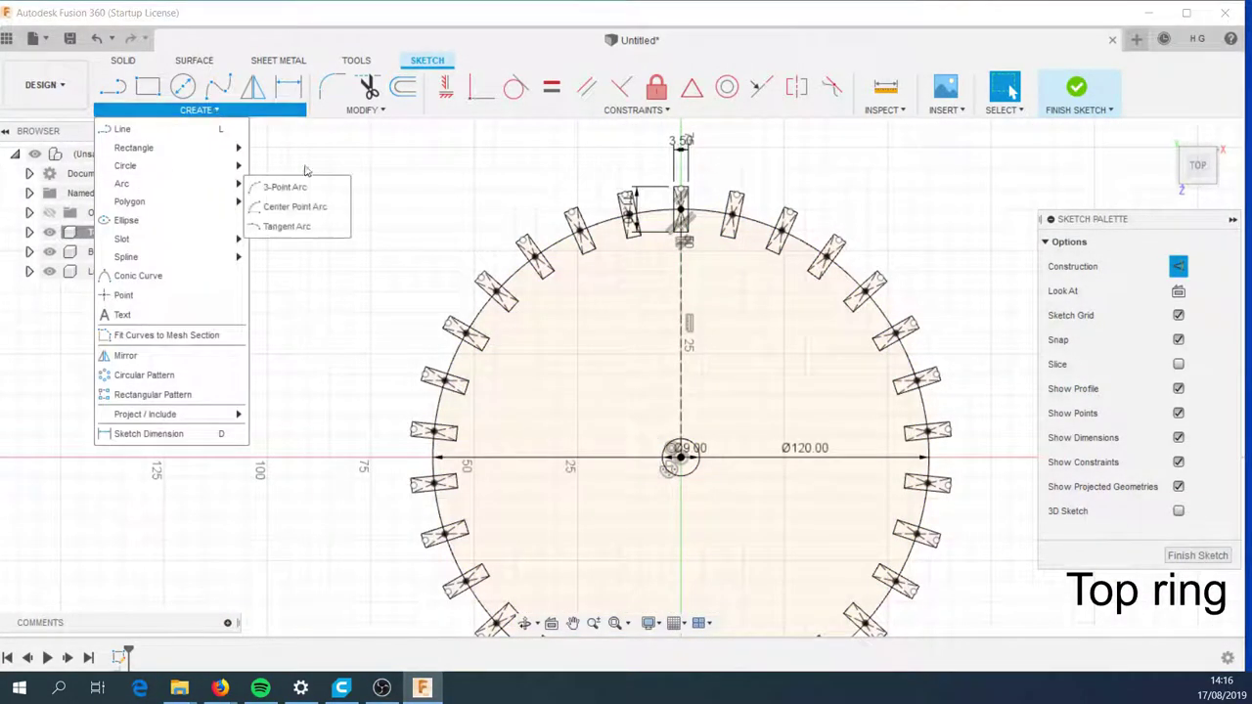
{"action": "left_click", "coordinate": [1076, 88]}
{"action": "left_click", "coordinate": [144, 86]}
{"action": "key", "text": "Return"}
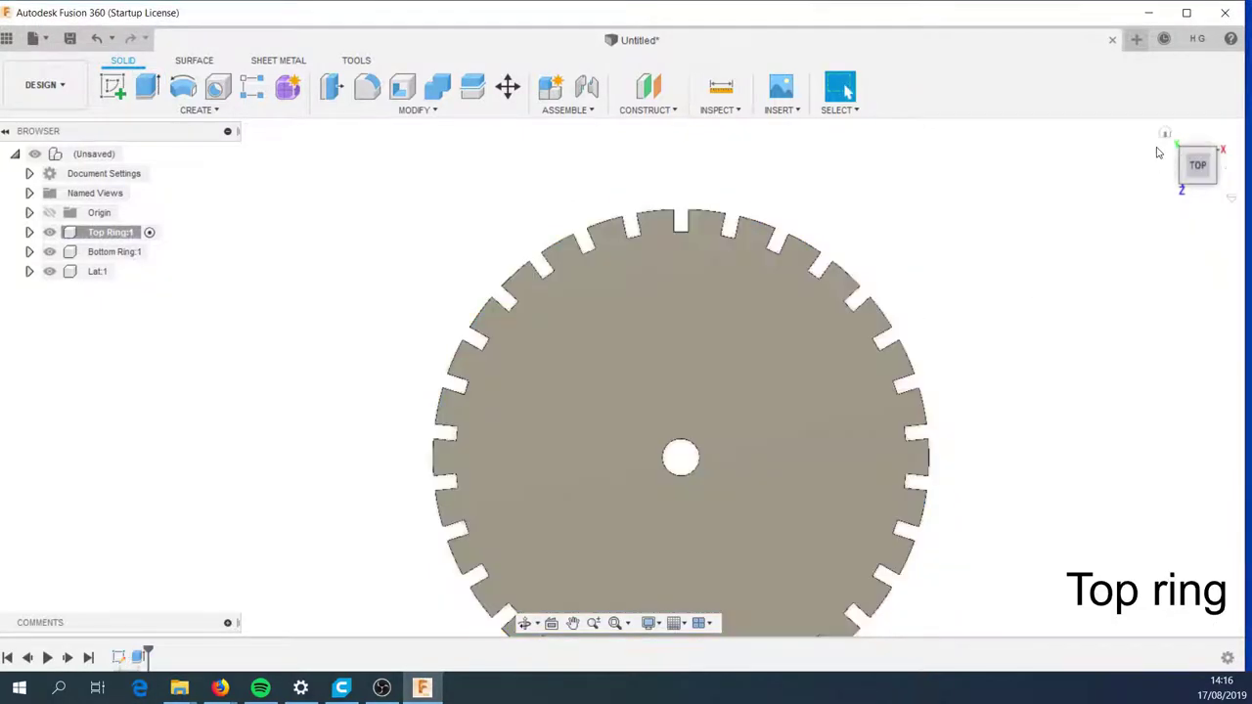
{"action": "middle_click_drag", "start_coordinate": [838, 354], "coordinate": [929, 421], "text": "shift"}
{"action": "left_click", "coordinate": [1188, 174]}
{"action": "middle_click_drag", "start_coordinate": [959, 363], "coordinate": [959, 315], "text": "shift"}
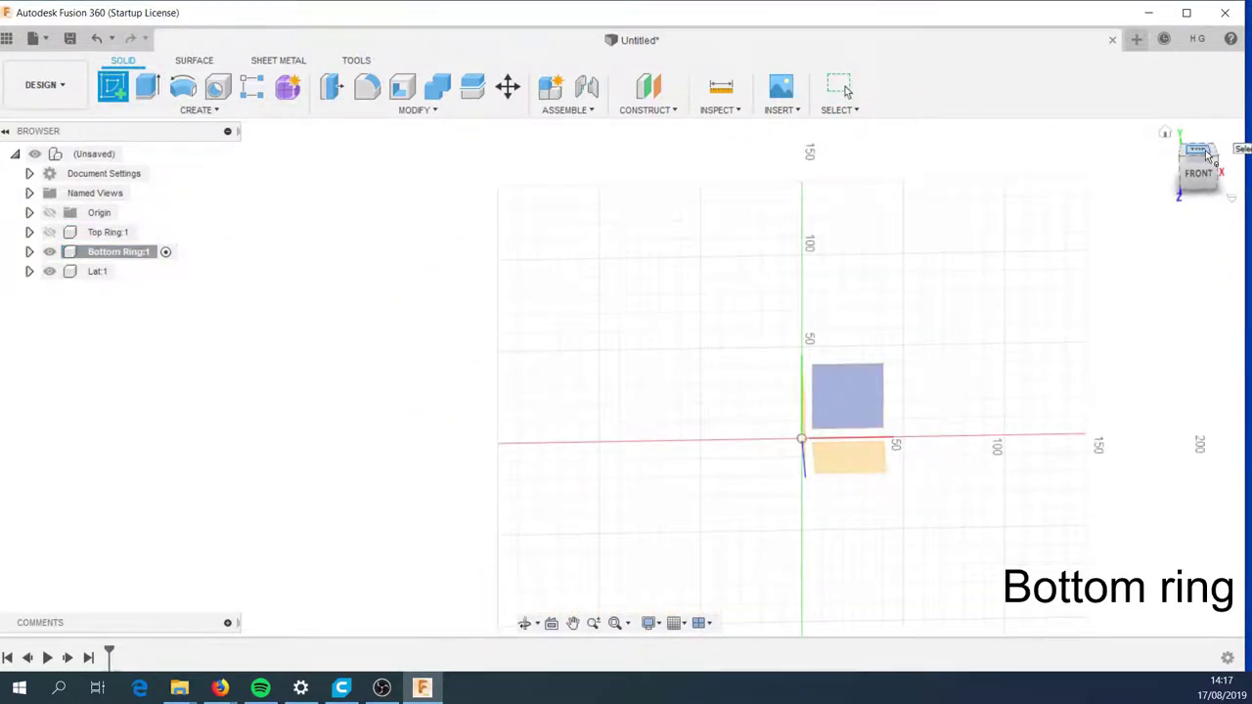
On the horizontal plane, sketch concentric 260 mm and 200 mm circles at the origin
{"action": "left_click", "coordinate": [858, 417]}
{"action": "left_click", "coordinate": [182, 86]}
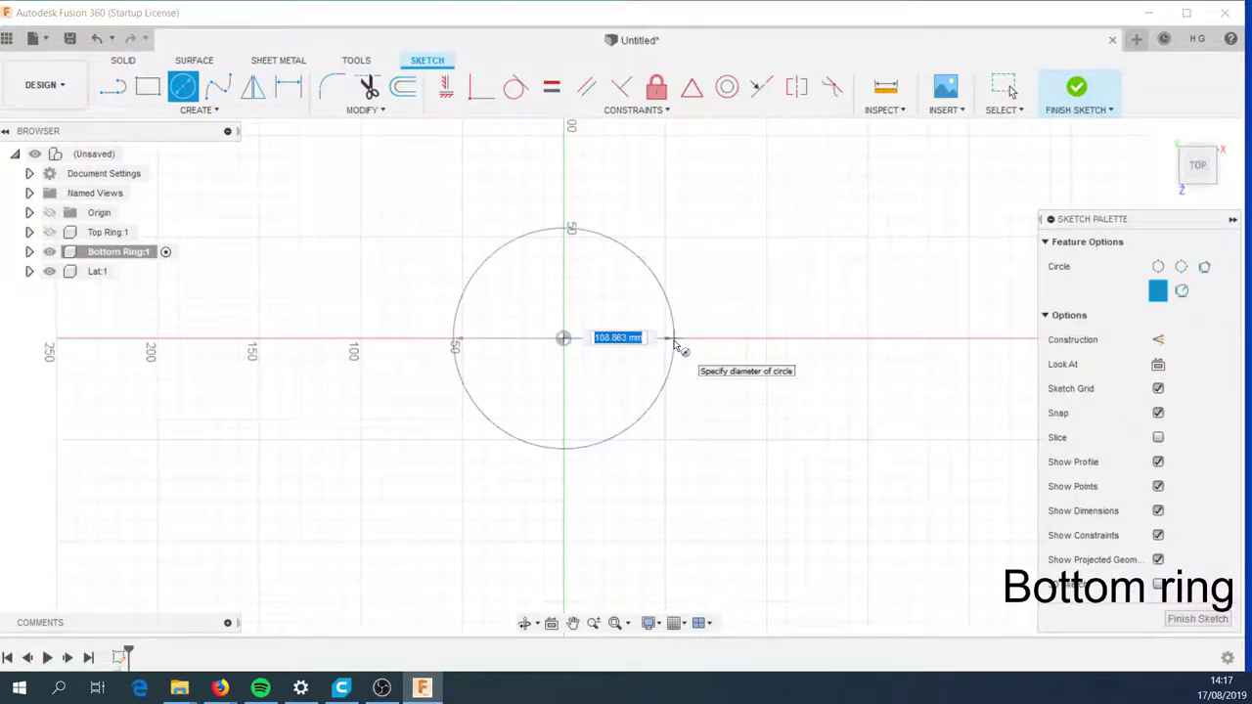
{"action": "type", "text": "260"}
{"action": "key", "text": "Return"}
{"action": "key", "text": "c"}
{"action": "left_click", "coordinate": [564, 338]}
{"action": "type", "text": "200"}
{"action": "key", "text": "Return"}
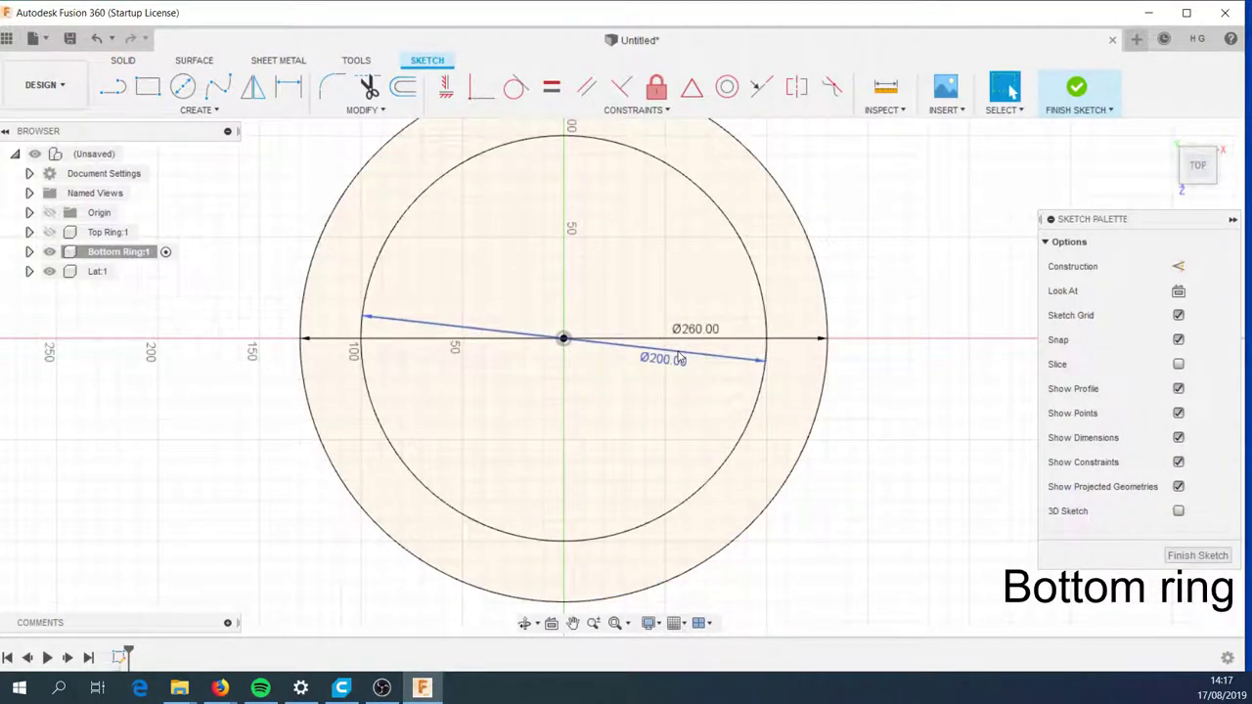
Add a vertical construction line from the centre to the top of the rings
{"action": "middle_click_drag", "start_coordinate": [679, 359], "coordinate": [690, 467]}
{"action": "key", "text": "Return"}
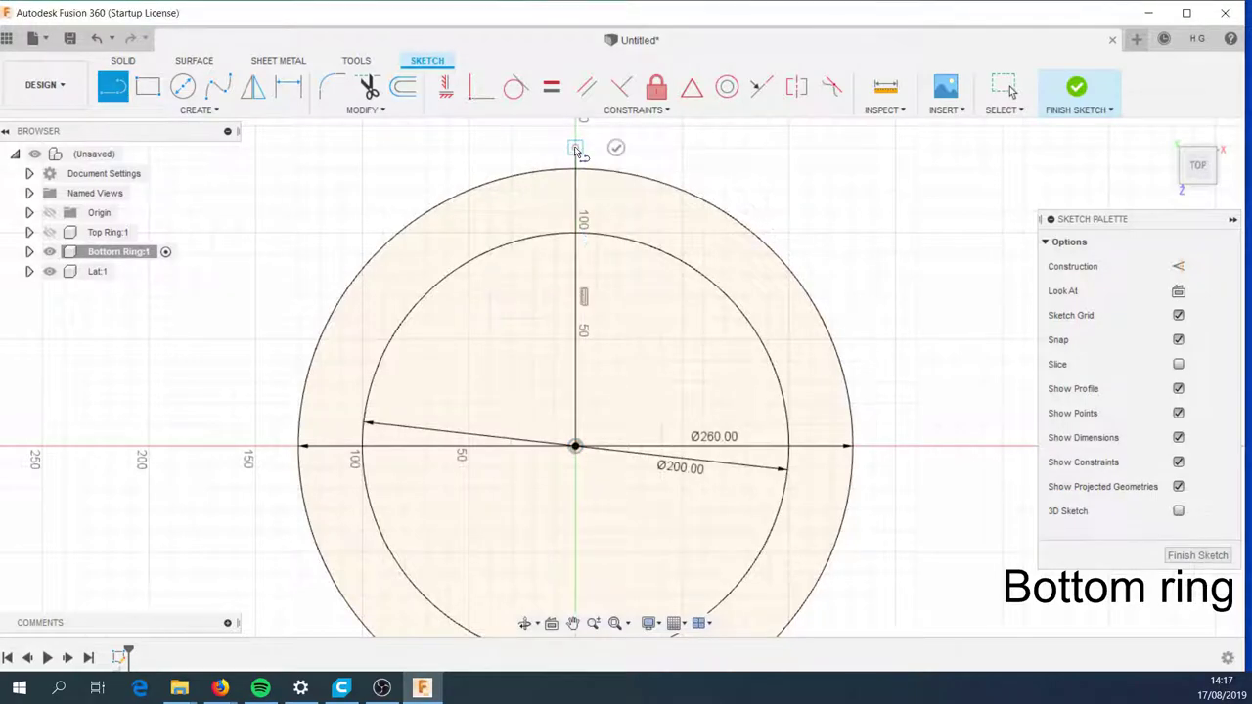
{"action": "key", "text": "Escape"}
{"action": "left_click", "coordinate": [576, 293]}
{"action": "left_click", "coordinate": [1177, 266]}
{"action": "left_click", "coordinate": [200, 109]}
{"action": "scroll", "coordinate": [613, 166], "scroll_direction": "up", "scroll_amount": 4}
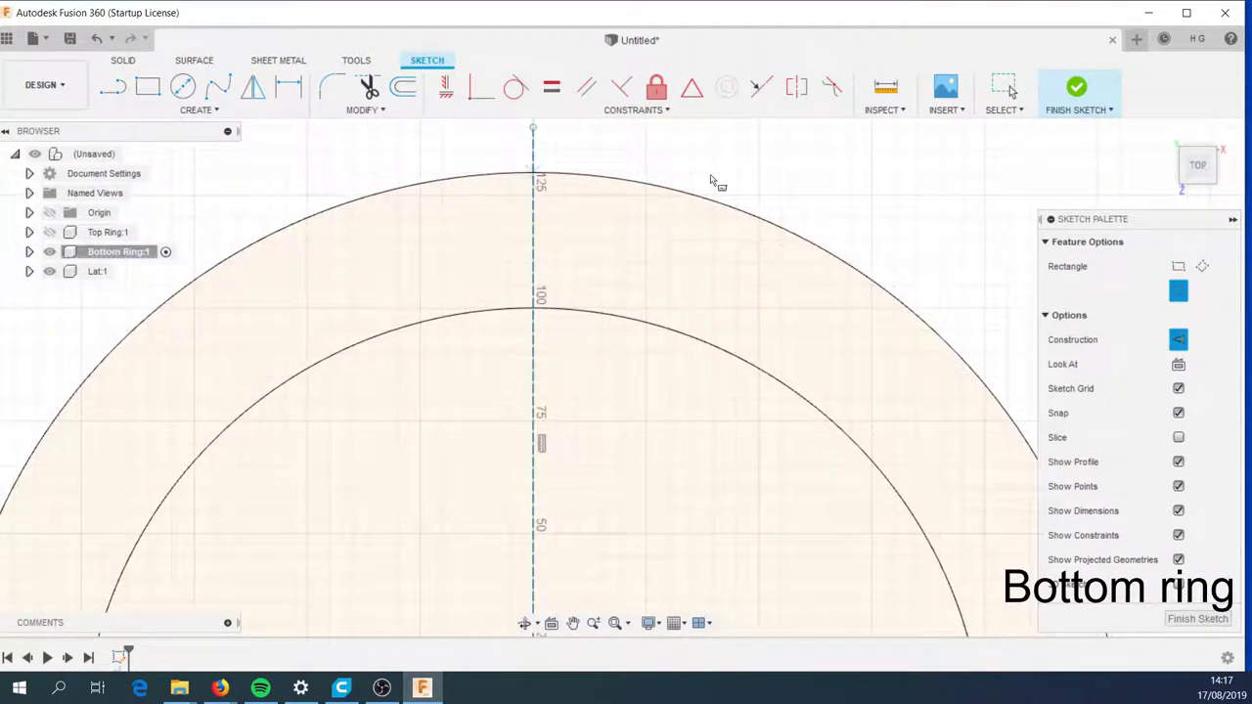
Draw an 11 mm slot rectangle at the top of the outer circle
{"action": "key", "text": "r"}
{"action": "left_click", "coordinate": [533, 173]}
{"action": "key", "text": "Return"}
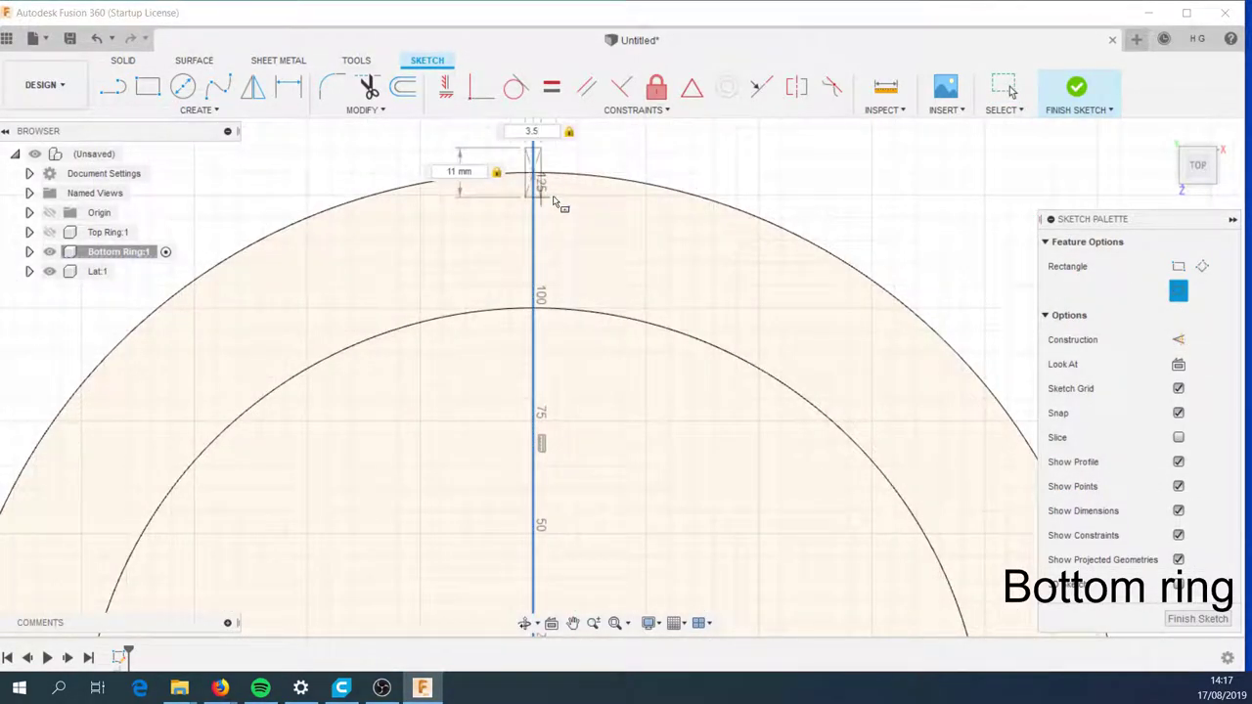
{"action": "scroll", "coordinate": [554, 199], "scroll_direction": "down", "scroll_amount": 5}
{"action": "scroll", "coordinate": [411, 160], "scroll_direction": "up", "scroll_amount": 5}
{"action": "key", "text": "Escape"}
{"action": "left_click", "coordinate": [544, 296]}
{"action": "left_click", "coordinate": [544, 296], "text": "ctrl"}
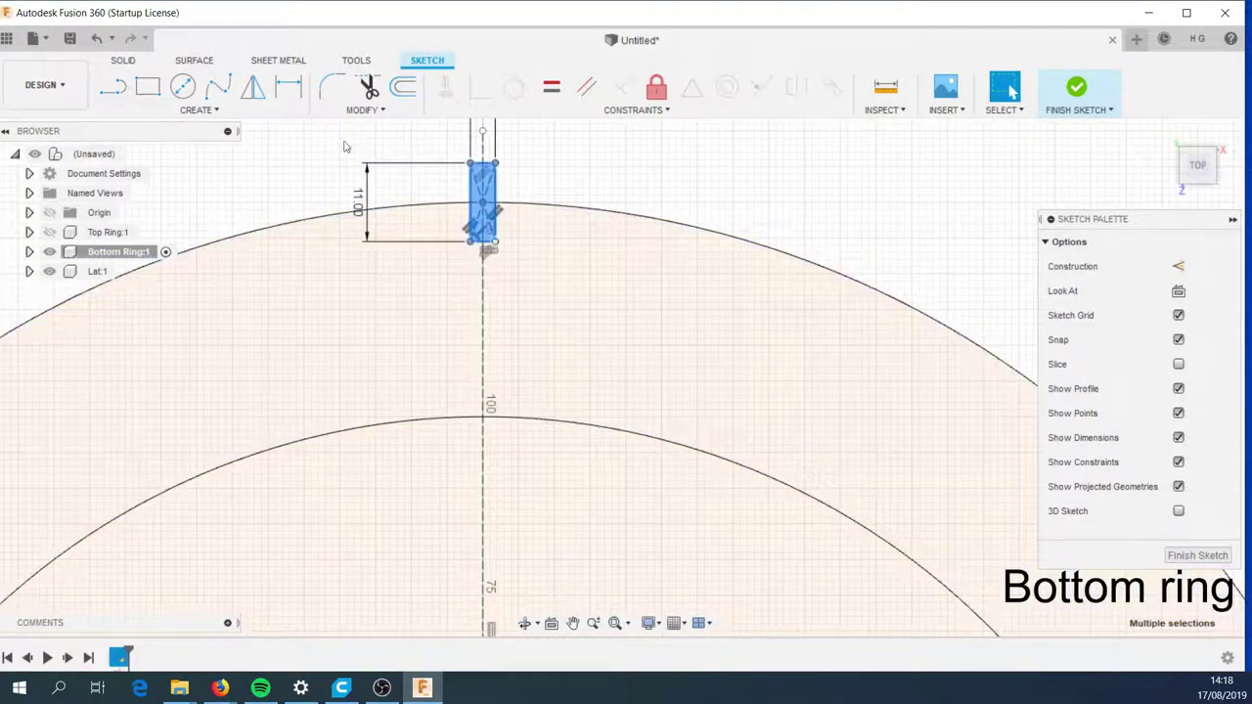
Circular-pattern the slot 30 times around the ring
{"action": "left_click", "coordinate": [199, 110]}
{"action": "left_click", "coordinate": [168, 371]}
{"action": "scroll", "coordinate": [599, 604], "scroll_direction": "down", "scroll_amount": 3}
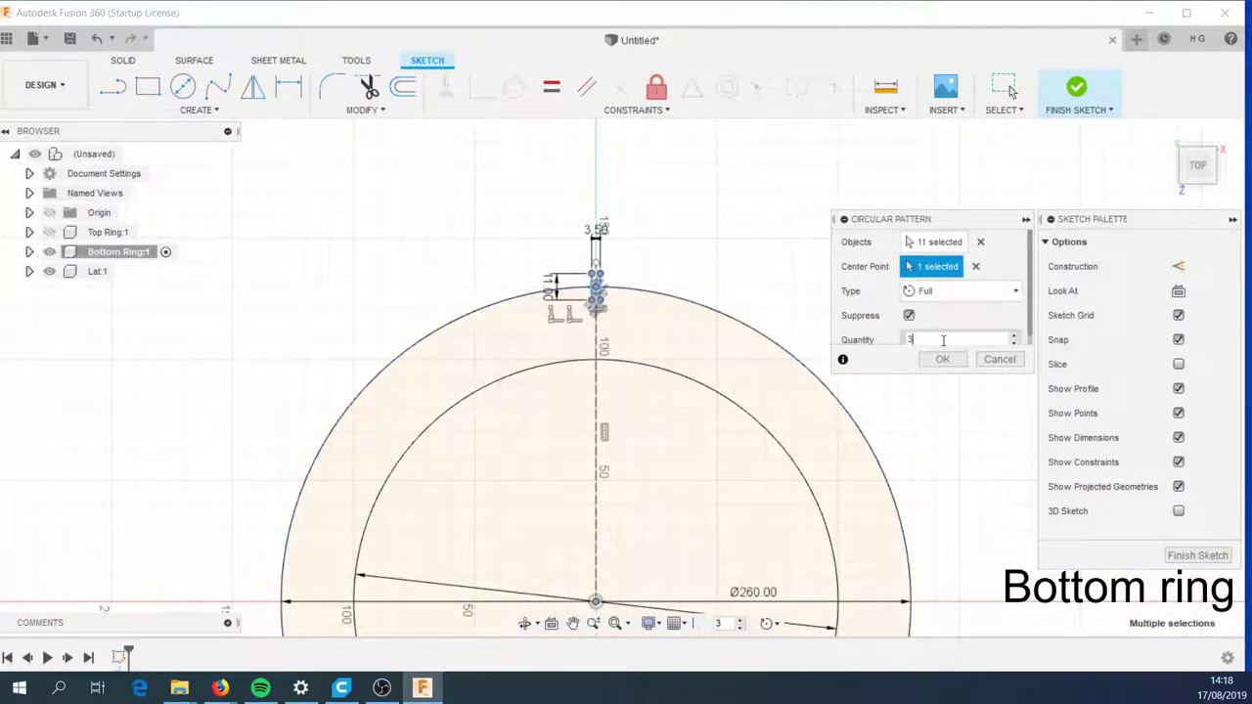
{"action": "left_click", "coordinate": [942, 359]}
{"action": "scroll", "coordinate": [633, 300], "scroll_direction": "up", "scroll_amount": 3}
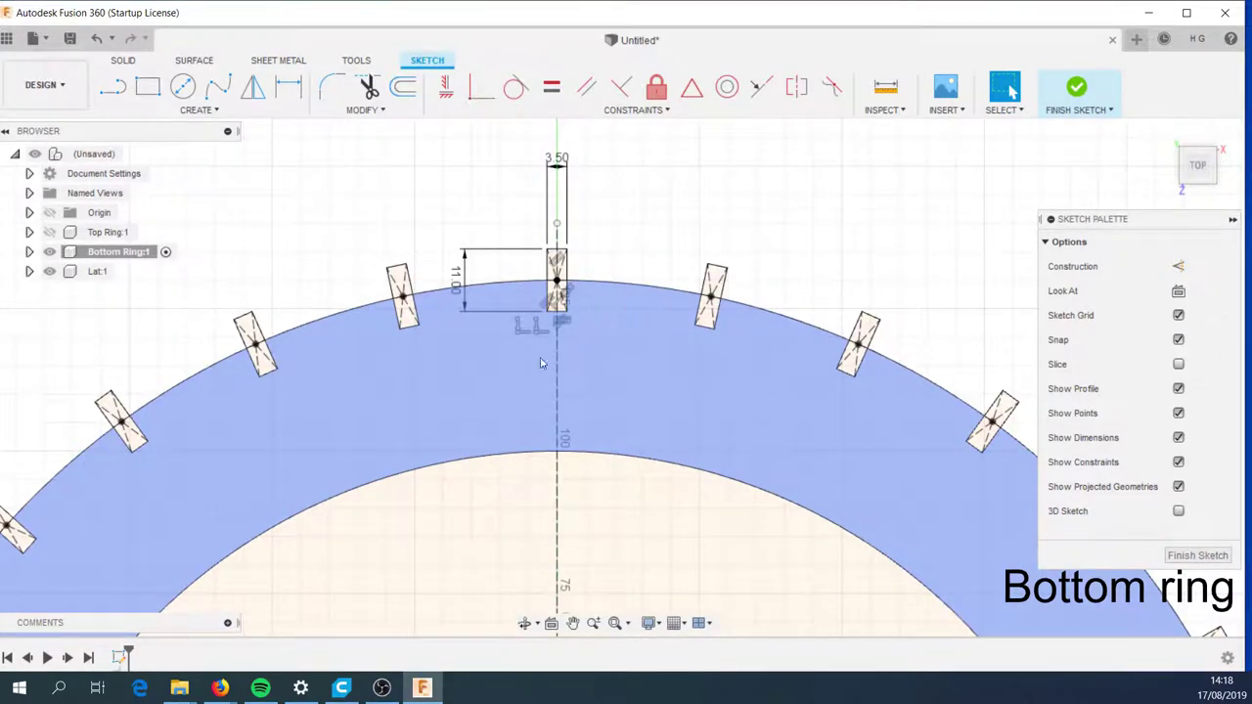
Finish the sketch and extrude the bottom ring profile into a solid
{"action": "left_click", "coordinate": [1076, 86]}
{"action": "left_click", "coordinate": [966, 437]}
{"action": "key", "text": "e"}
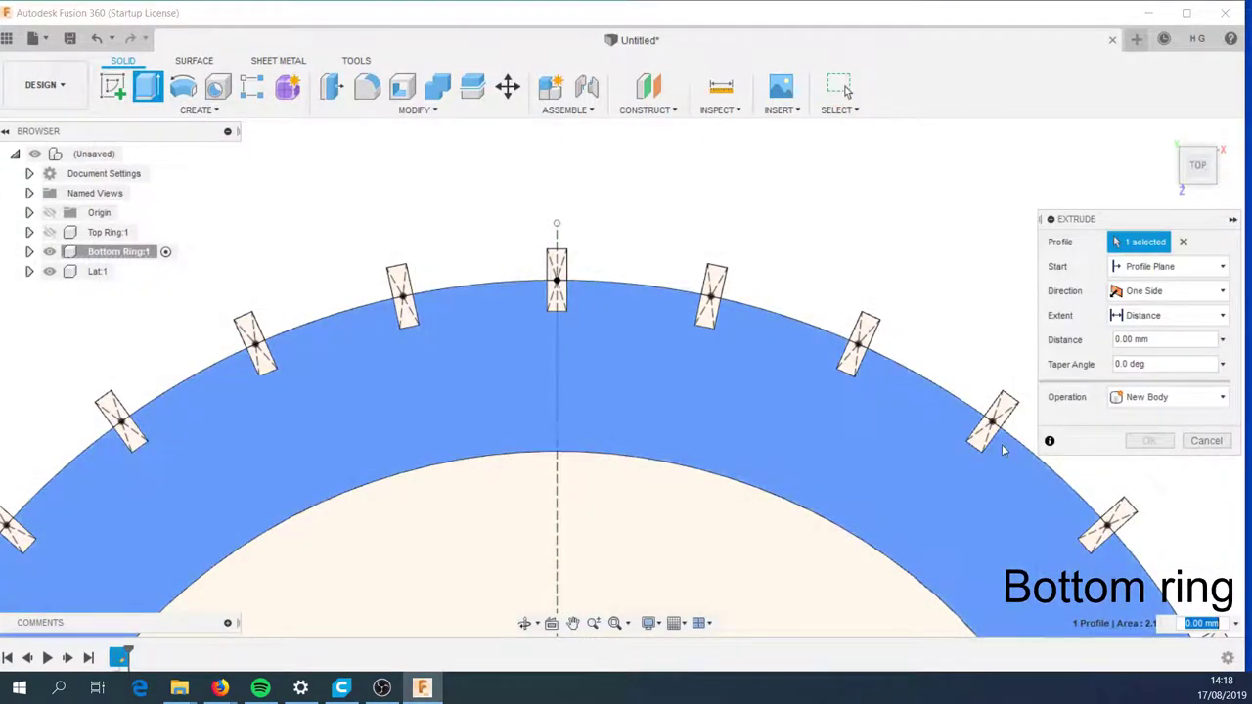
{"action": "key", "text": "Return"}
{"action": "middle_click_drag", "start_coordinate": [967, 437], "coordinate": [828, 371], "text": "shift"}
{"action": "scroll", "coordinate": [841, 364], "scroll_direction": "down", "scroll_amount": 5}
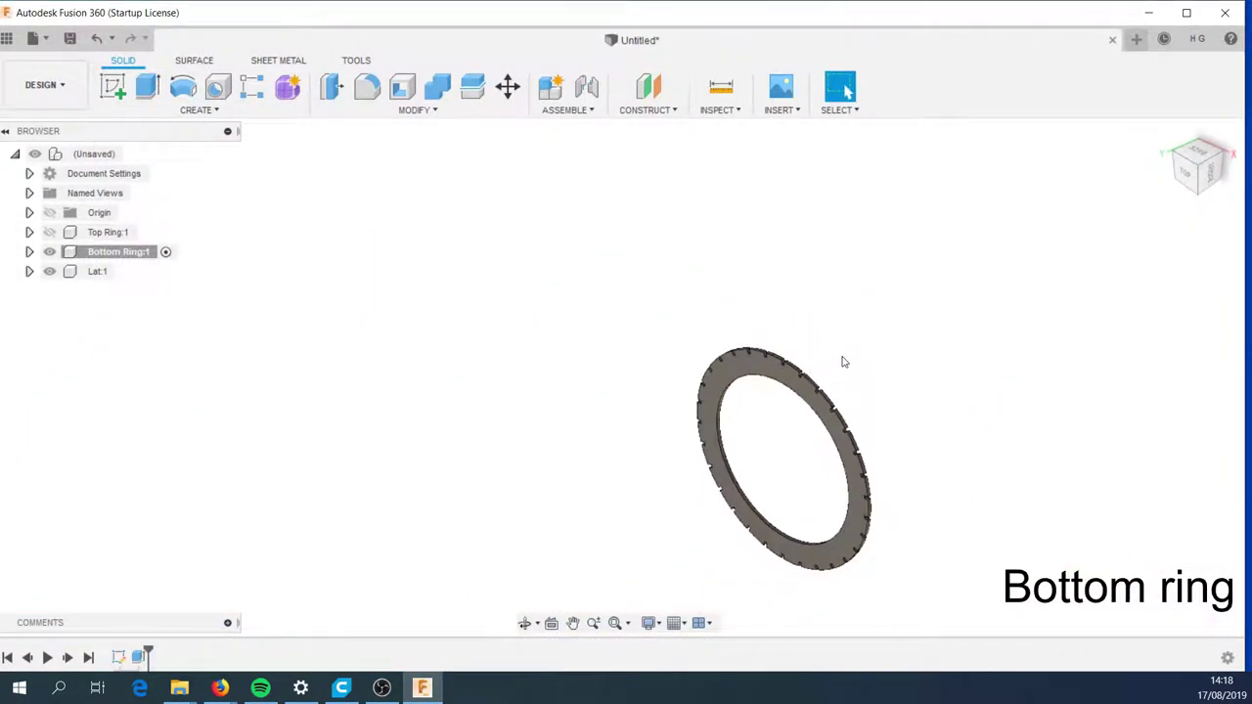
Hide the Bottom Ring body and make Lat the active component for a new sketch
{"action": "left_click", "coordinate": [50, 252]}
{"action": "left_click", "coordinate": [126, 271]}
{"action": "left_click", "coordinate": [112, 86]}
{"action": "left_click", "coordinate": [802, 501]}
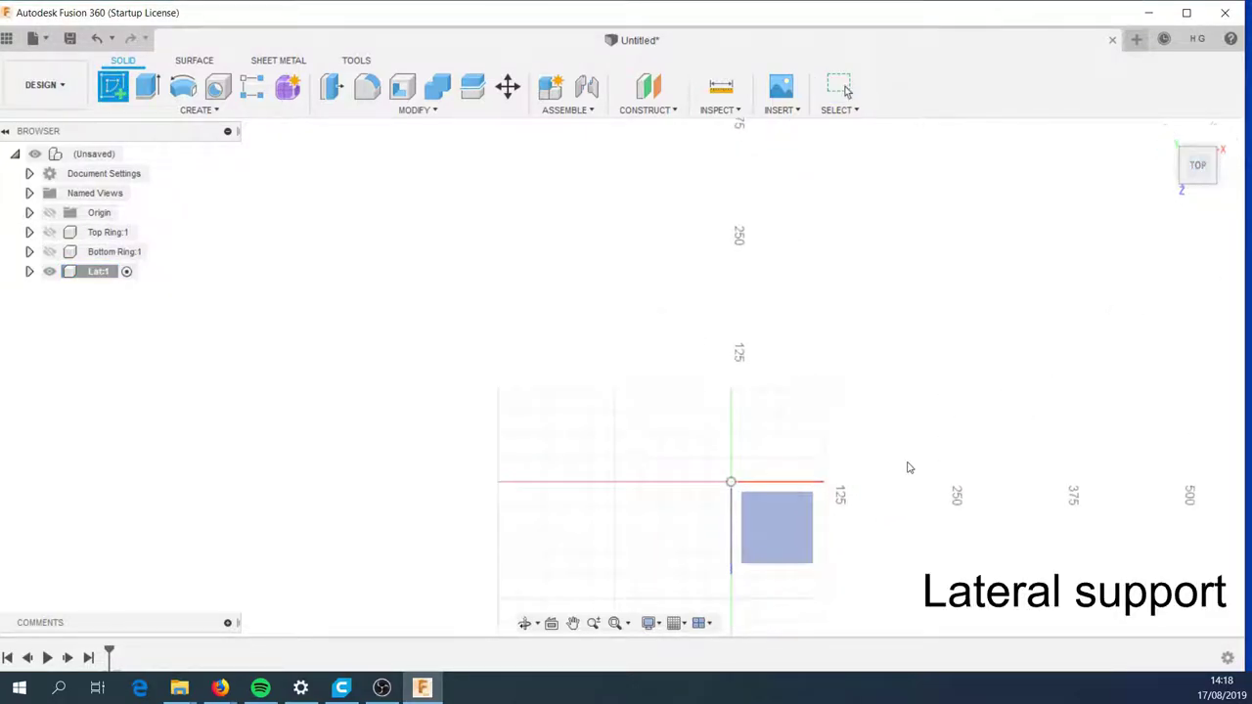
On the side origin plane, draw a 30 mm top edge and a 115 mm vertical edge
{"action": "left_click", "coordinate": [731, 440]}
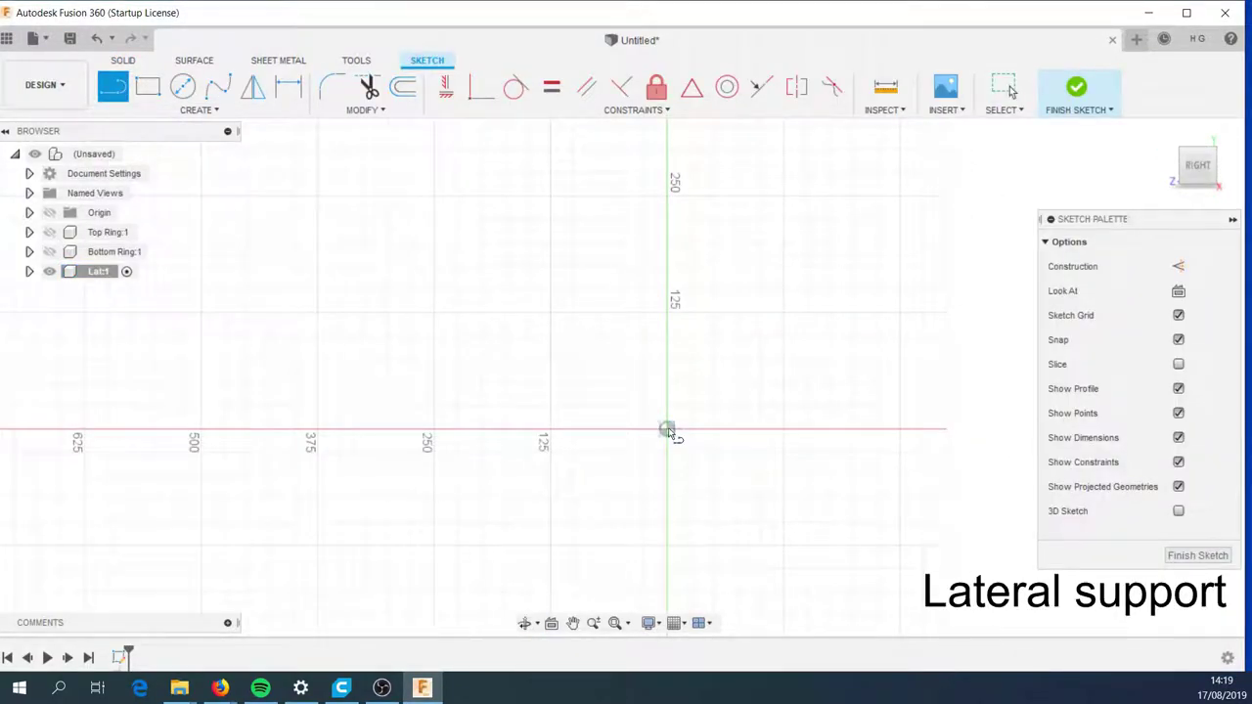
{"action": "type", "text": "30"}
{"action": "key", "text": "Return"}
{"action": "key", "text": "Escape"}
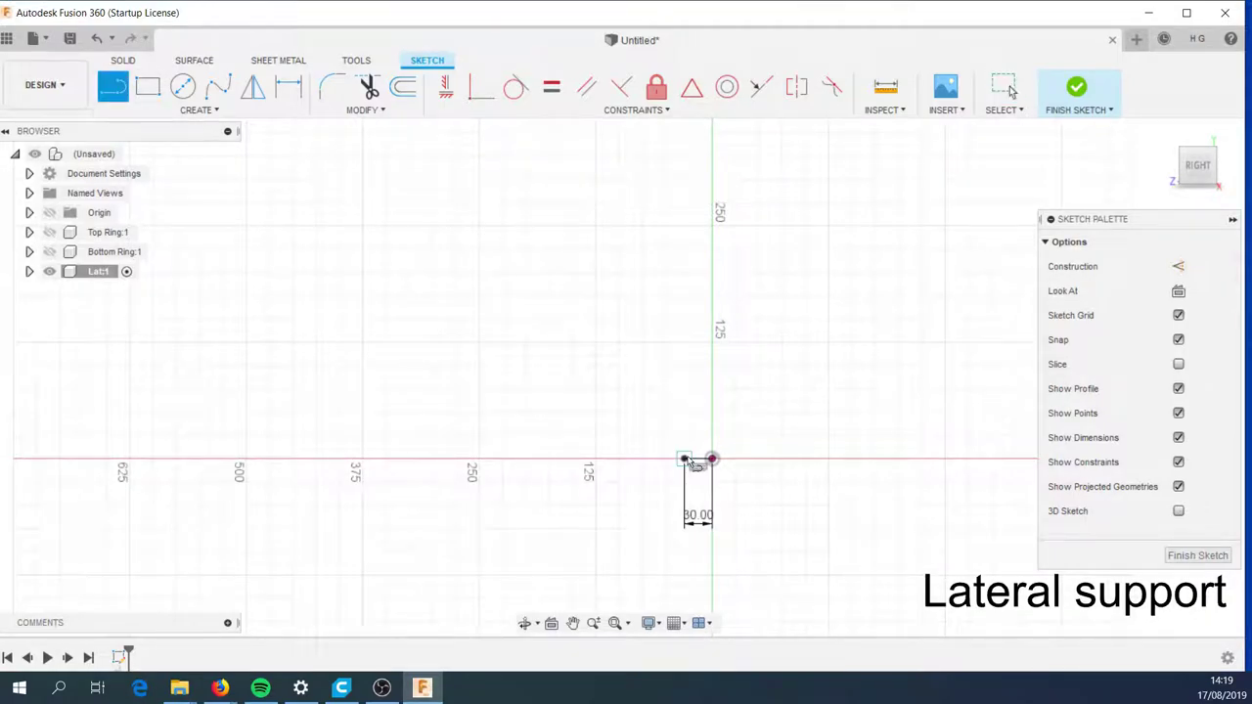
{"action": "type", "text": "115"}
{"action": "key", "text": "Return"}
{"action": "key", "text": "Escape"}
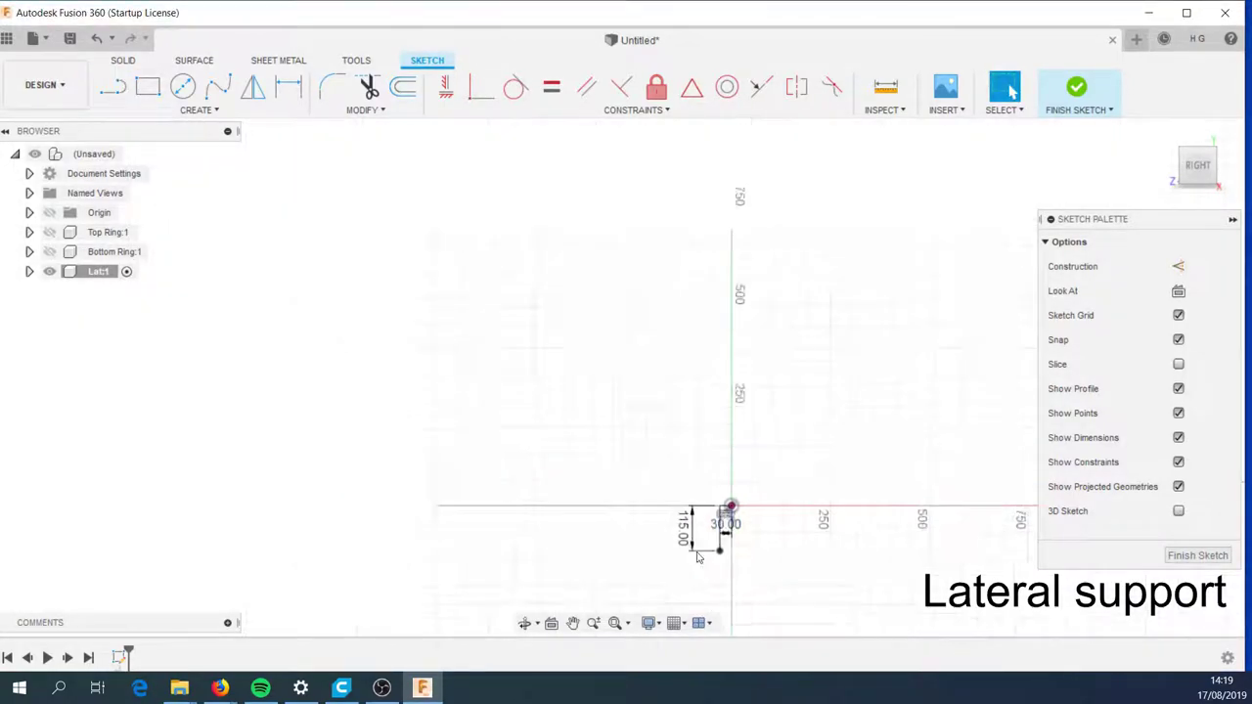
Draw the slanted edge and a 30 mm bottom edge, closing the support outline
{"action": "middle_click_drag", "start_coordinate": [743, 564], "coordinate": [526, 361]}
{"action": "right_click", "coordinate": [543, 313]}
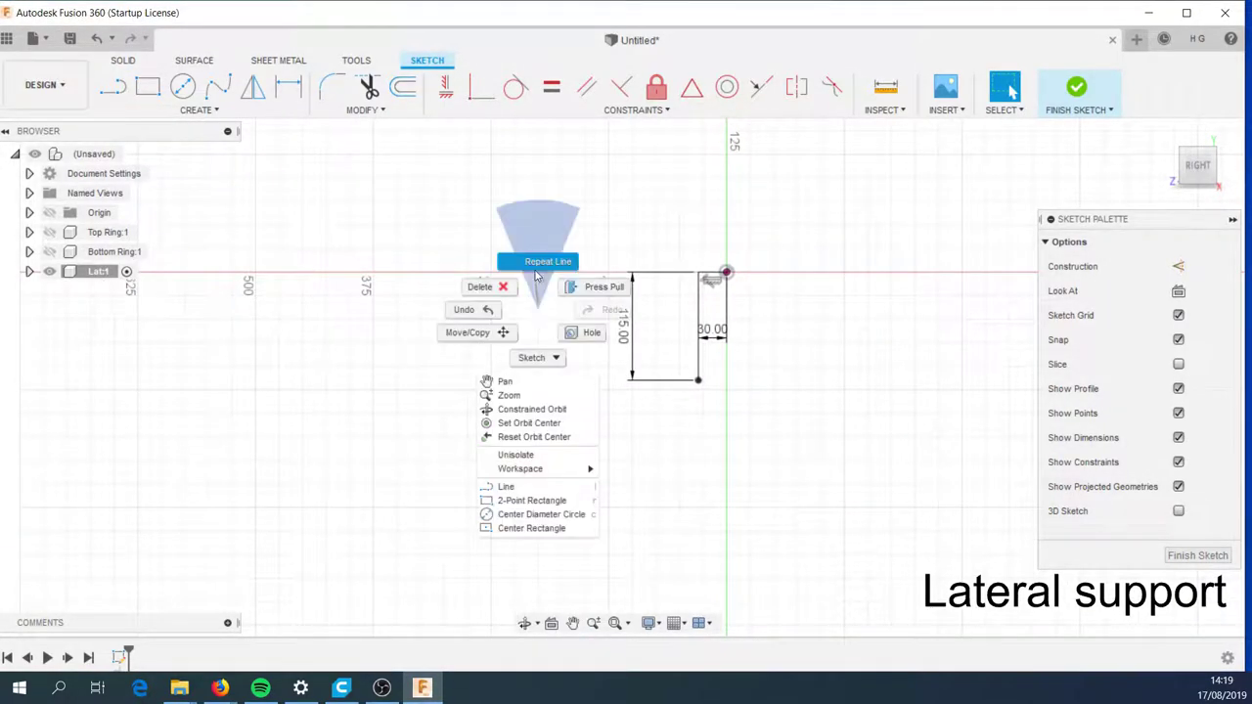
{"action": "left_click", "coordinate": [531, 260]}
{"action": "left_click", "coordinate": [698, 380]}
{"action": "left_click", "coordinate": [633, 555]}
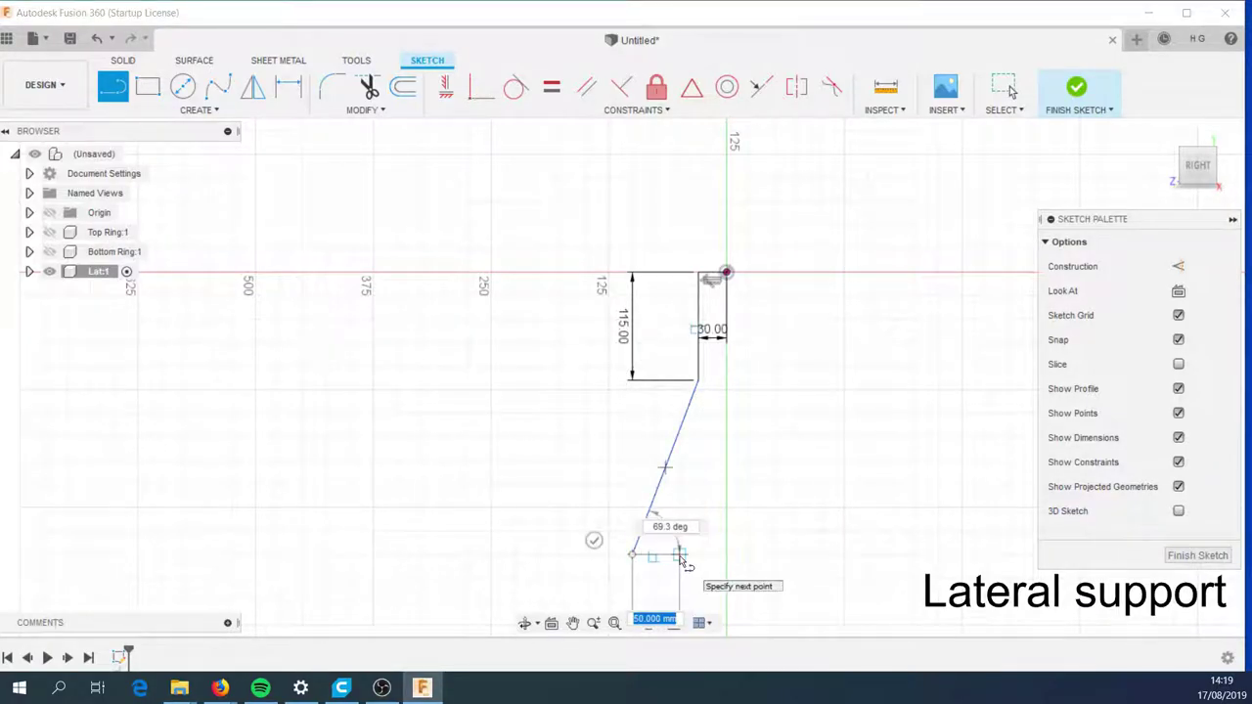
{"action": "type", "text": "30"}
{"action": "key", "text": "Return"}
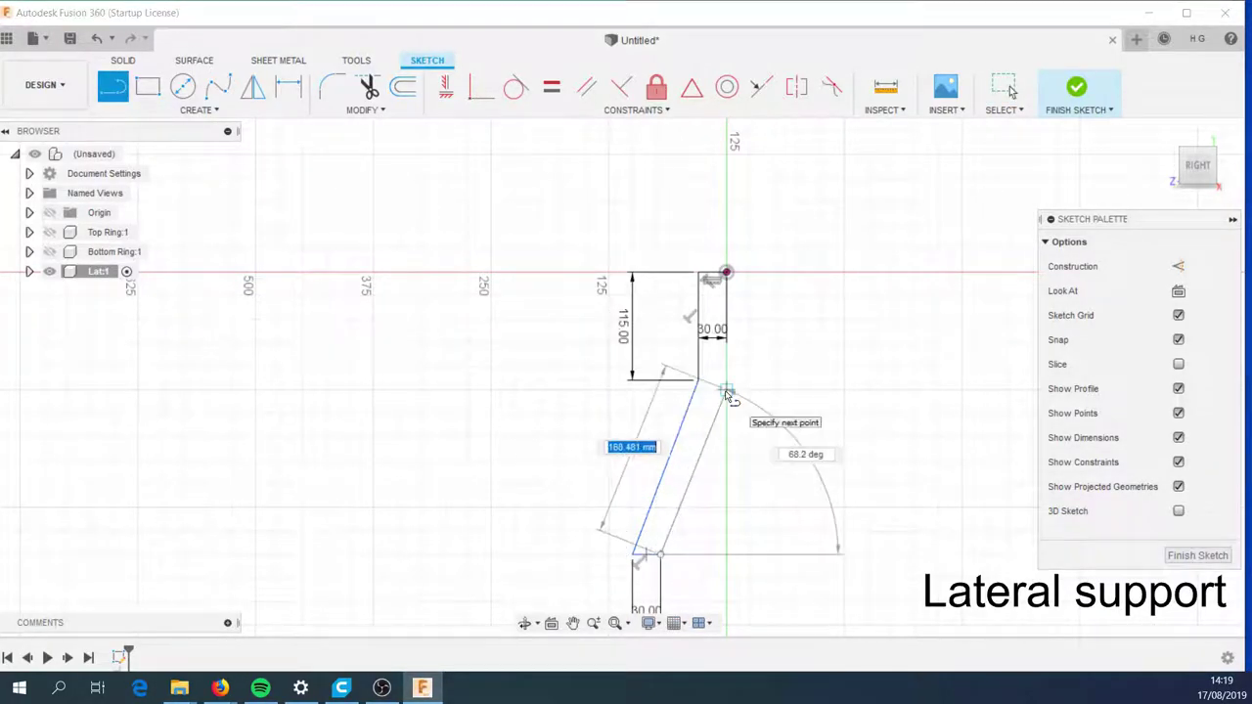
{"action": "scroll", "coordinate": [729, 394], "scroll_direction": "up", "scroll_amount": 3}
{"action": "left_click", "coordinate": [729, 252]}
{"action": "scroll", "coordinate": [729, 252], "scroll_direction": "down", "scroll_amount": 3}
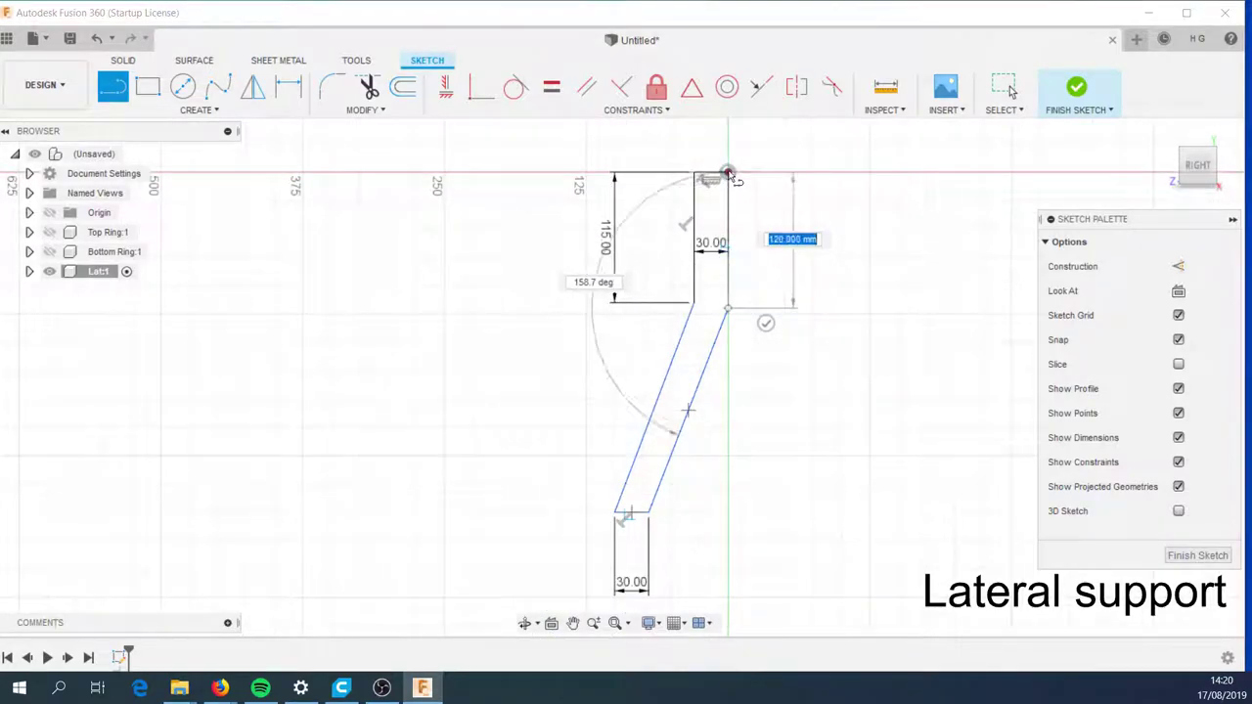
{"action": "key", "text": "Escape"}
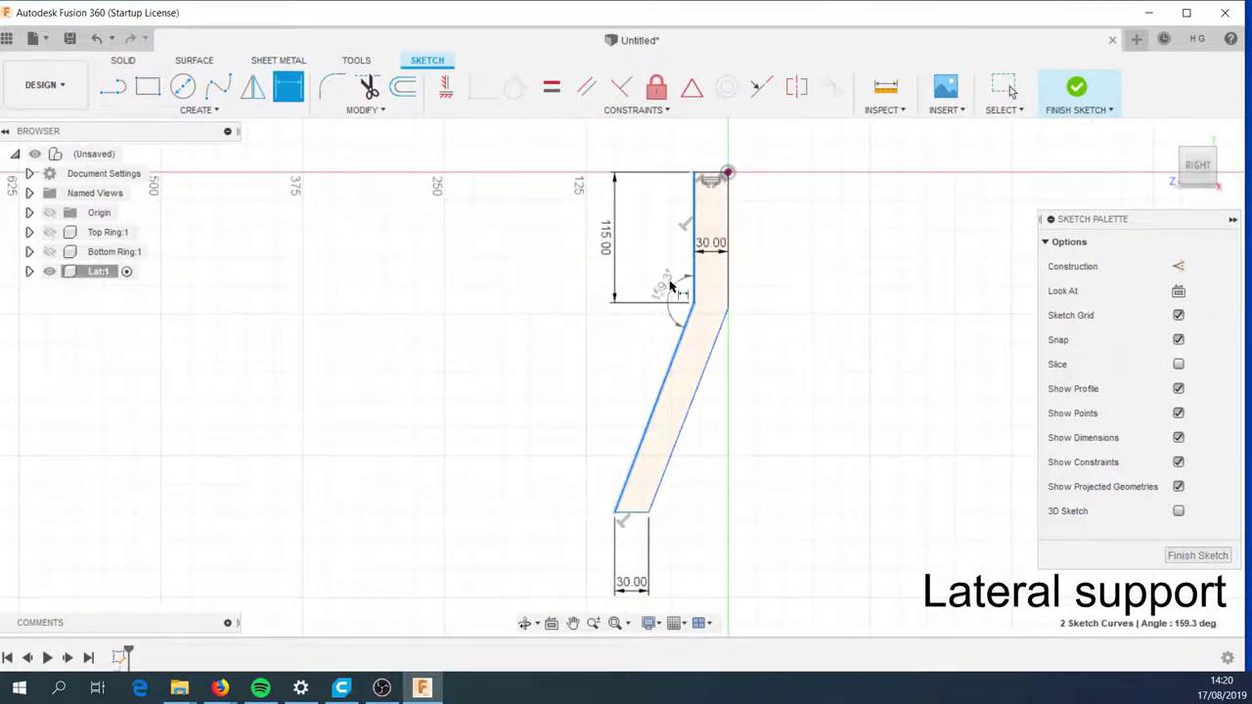
{"action": "type", "text": "160"}
Dimension the bend at 160° and the slanted section's height at 208 mm
{"action": "key", "text": "Return"}
{"action": "scroll", "coordinate": [740, 307], "scroll_direction": "up", "scroll_amount": 2}
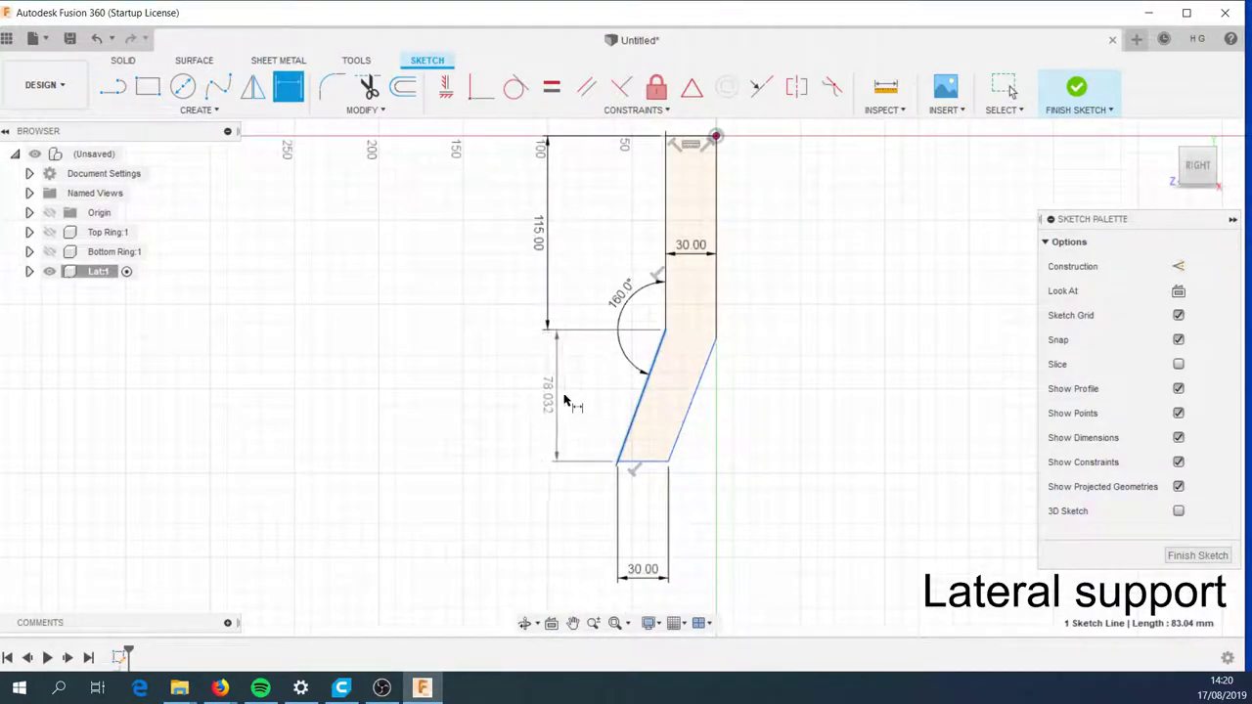
{"action": "left_click", "coordinate": [565, 398]}
{"action": "scroll", "coordinate": [565, 401], "scroll_direction": "down", "scroll_amount": 2}
{"action": "scroll", "coordinate": [713, 416], "scroll_direction": "up", "scroll_amount": 2}
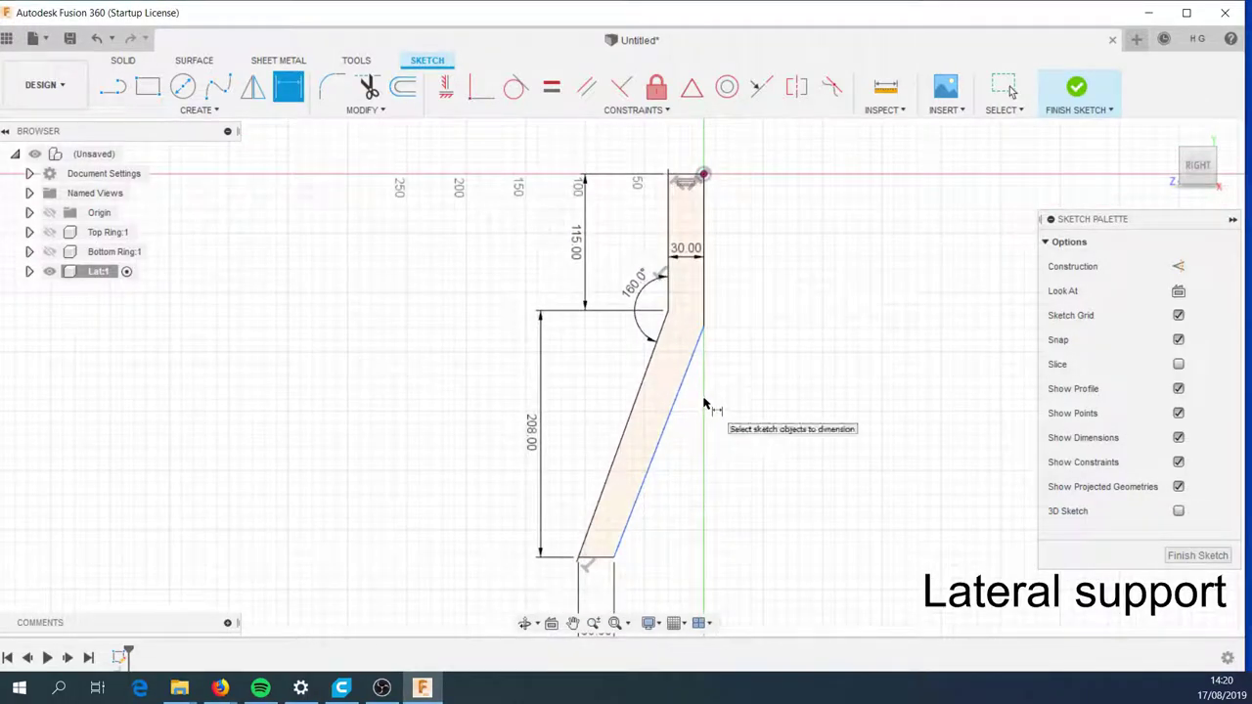
{"action": "key", "text": "Escape"}
{"action": "scroll", "coordinate": [704, 333], "scroll_direction": "up", "scroll_amount": 2}
{"action": "scroll", "coordinate": [698, 337], "scroll_direction": "up", "scroll_amount": 1}
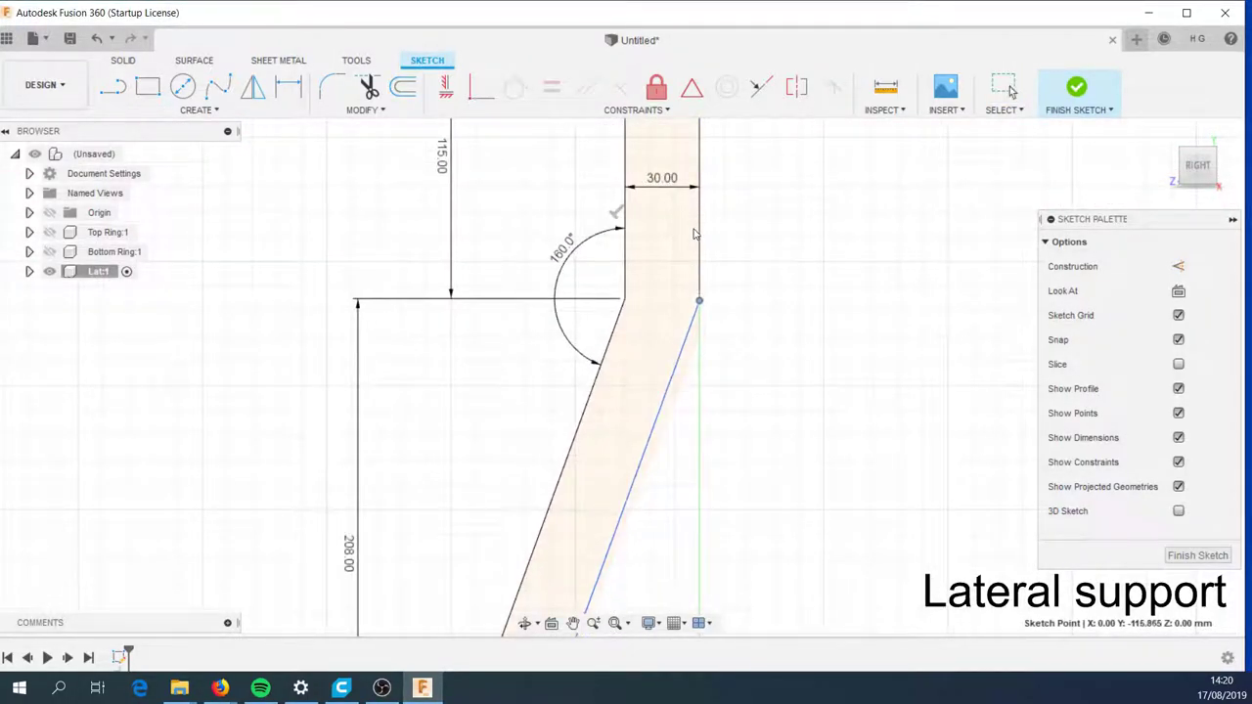
{"action": "scroll", "coordinate": [697, 255], "scroll_direction": "down", "scroll_amount": 3}
{"action": "scroll", "coordinate": [690, 307], "scroll_direction": "up", "scroll_amount": 4}
Add a construction line across the bend of the support
{"action": "key", "text": "l"}
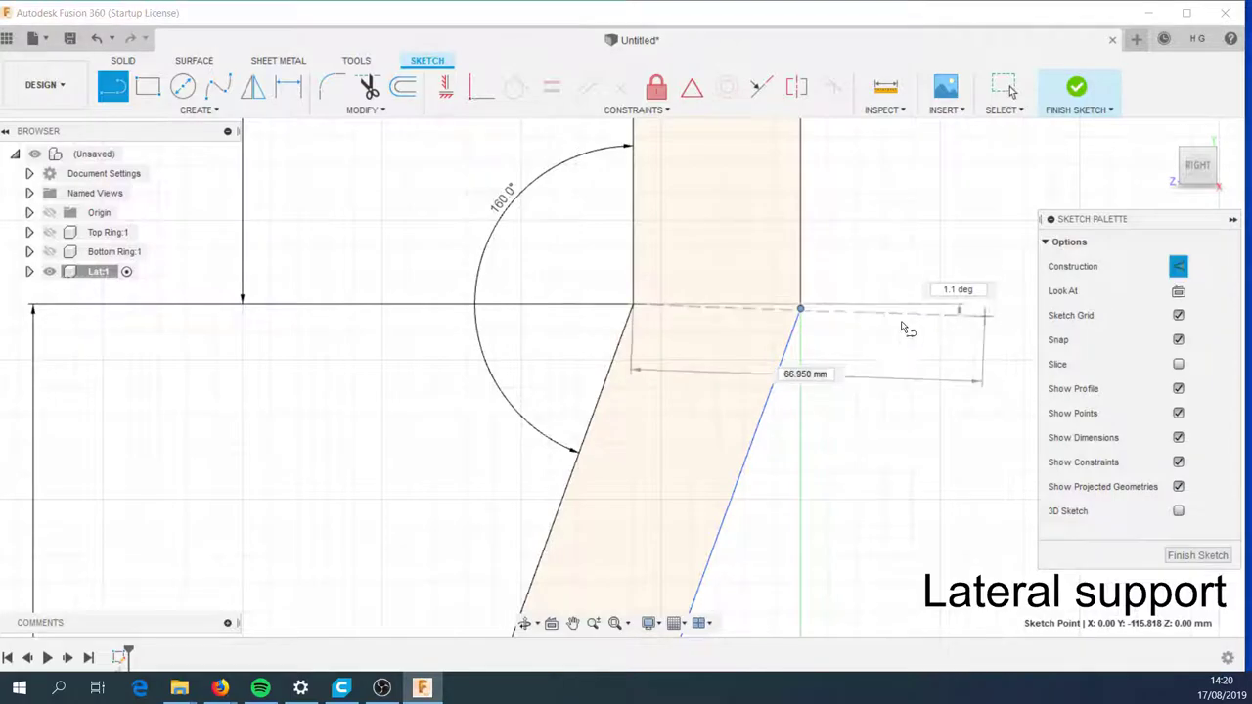
{"action": "scroll", "coordinate": [906, 329], "scroll_direction": "down", "scroll_amount": 2}
{"action": "scroll", "coordinate": [772, 299], "scroll_direction": "up", "scroll_amount": 5}
{"action": "left_click", "coordinate": [196, 109]}
Draw a 4 mm-high notch rectangle at the top end of the strip
{"action": "left_click", "coordinate": [313, 190]}
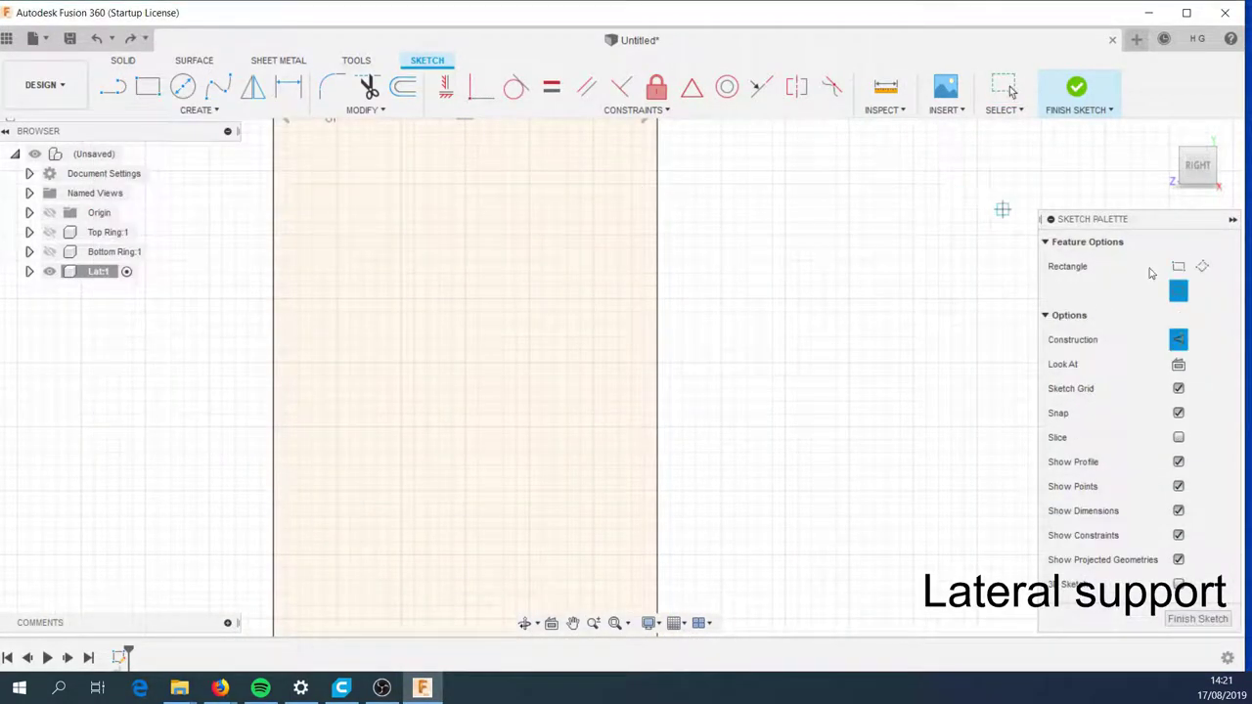
{"action": "scroll", "coordinate": [665, 179], "scroll_direction": "down", "scroll_amount": 2}
{"action": "type", "text": "20"}
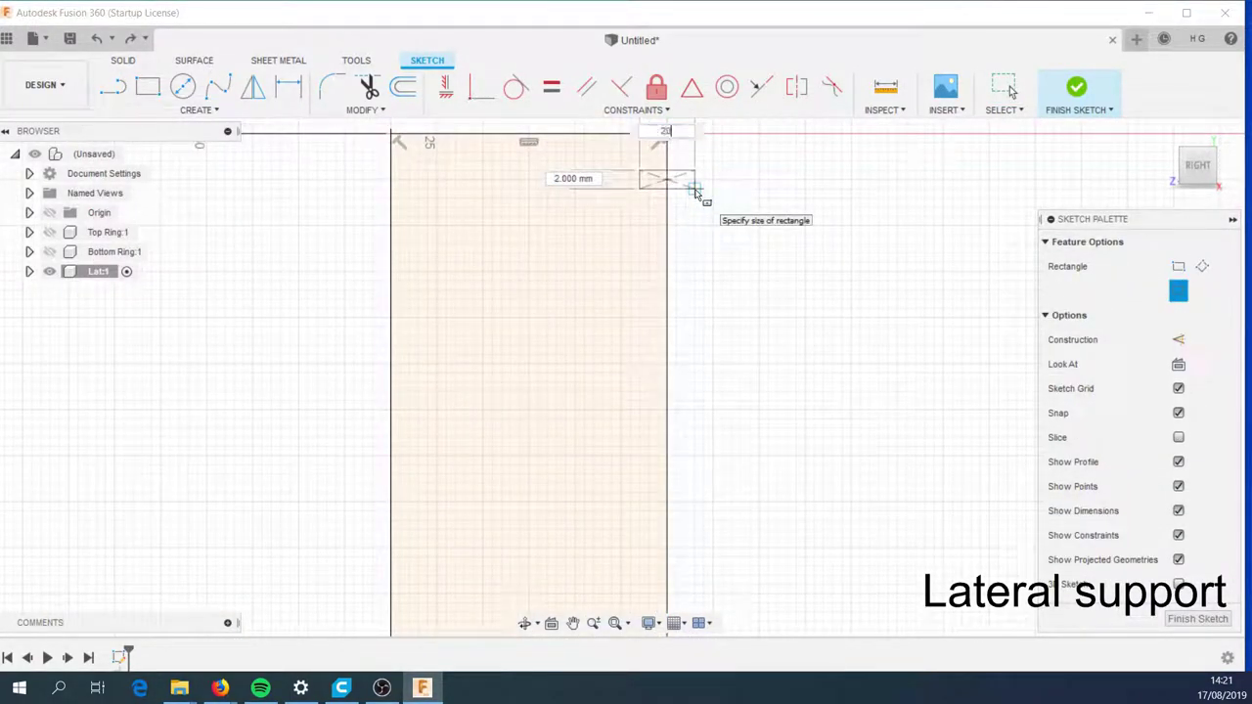
{"action": "type", "text": "4"}
{"action": "key", "text": "Return"}
{"action": "scroll", "coordinate": [650, 173], "scroll_direction": "down", "scroll_amount": 2}
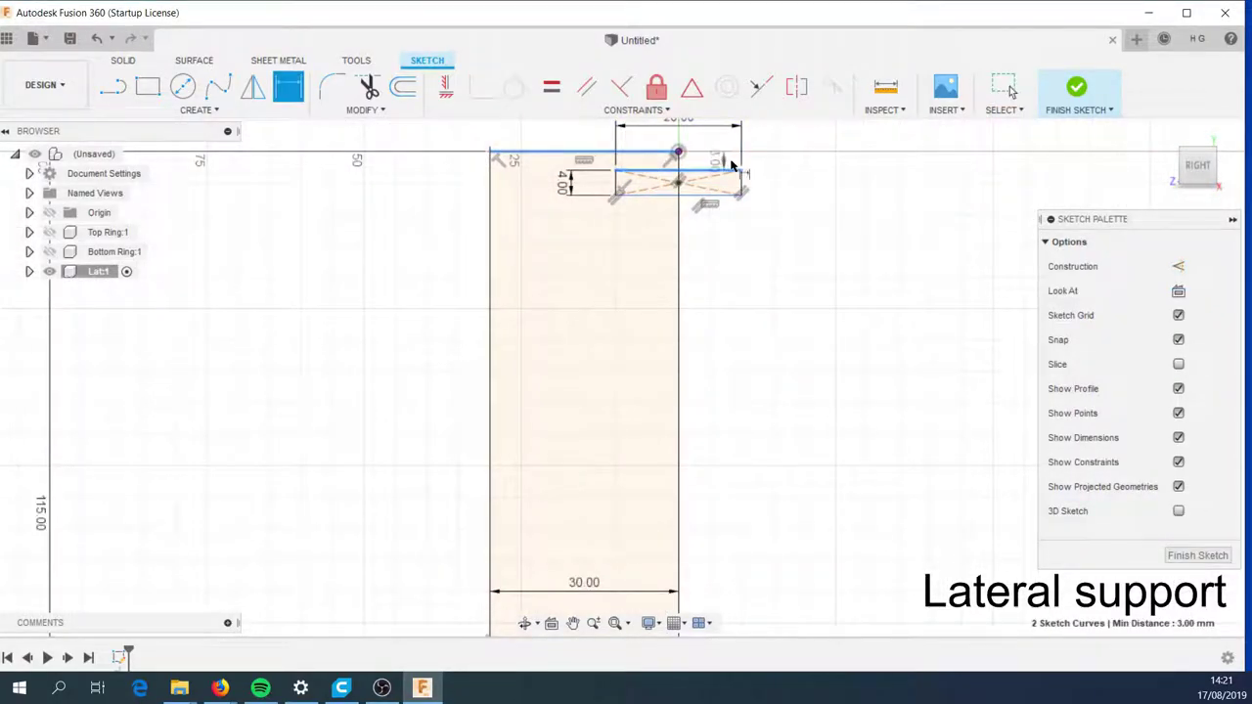
{"action": "scroll", "coordinate": [581, 511], "scroll_direction": "up", "scroll_amount": 2}
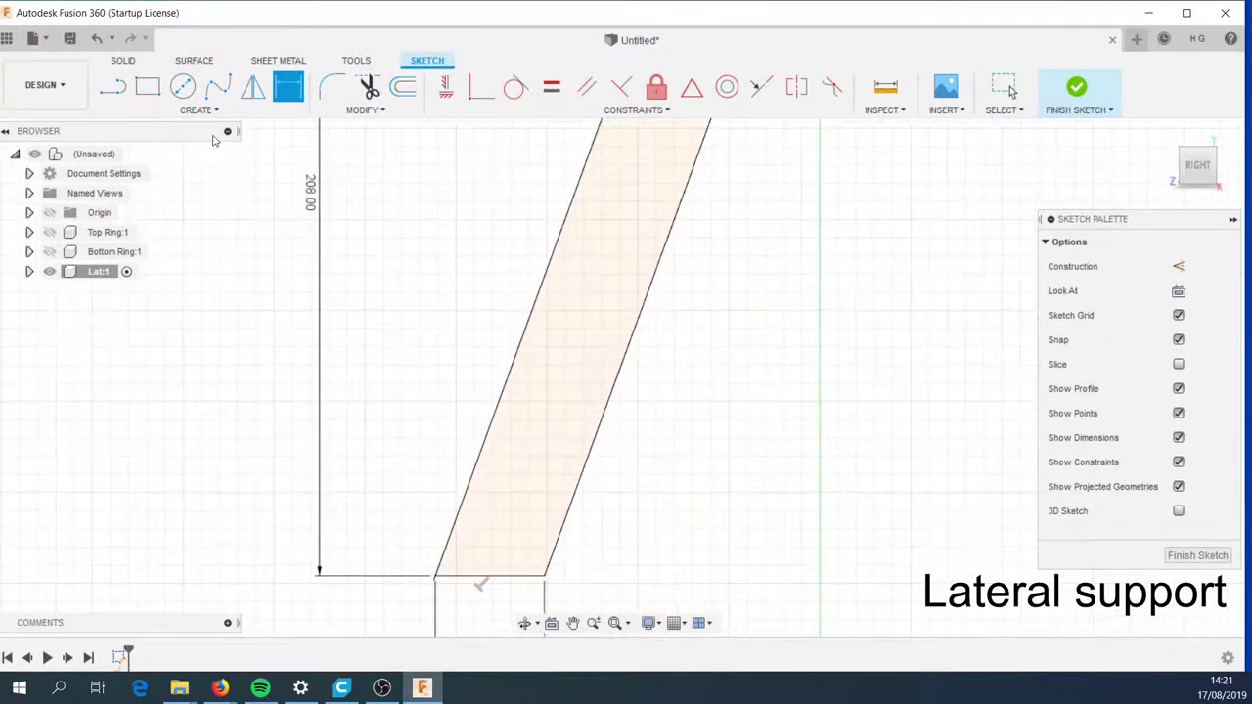
Add a 10 × 4 mm three-point notch rectangle at the bottom end
{"action": "left_click", "coordinate": [195, 110]}
{"action": "left_click", "coordinate": [298, 170]}
{"action": "scroll", "coordinate": [559, 558], "scroll_direction": "up", "scroll_amount": 2}
{"action": "scroll", "coordinate": [546, 546], "scroll_direction": "up", "scroll_amount": 2}
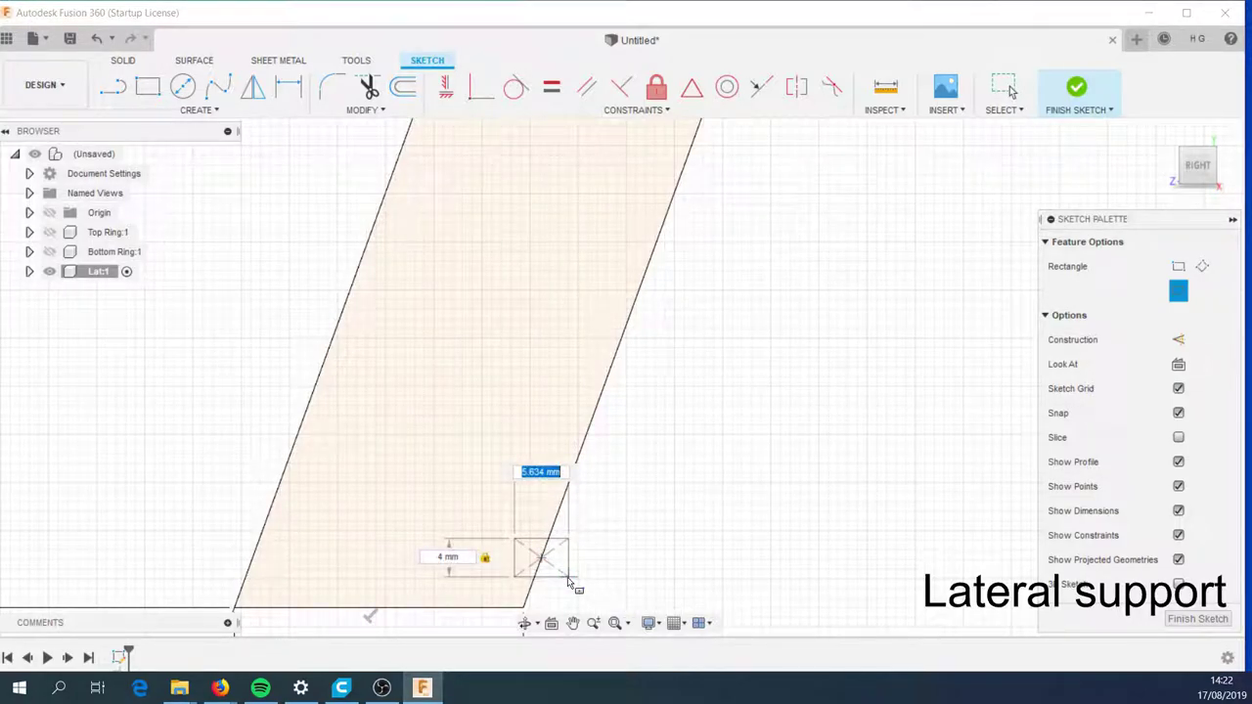
{"action": "key", "text": "Return"}
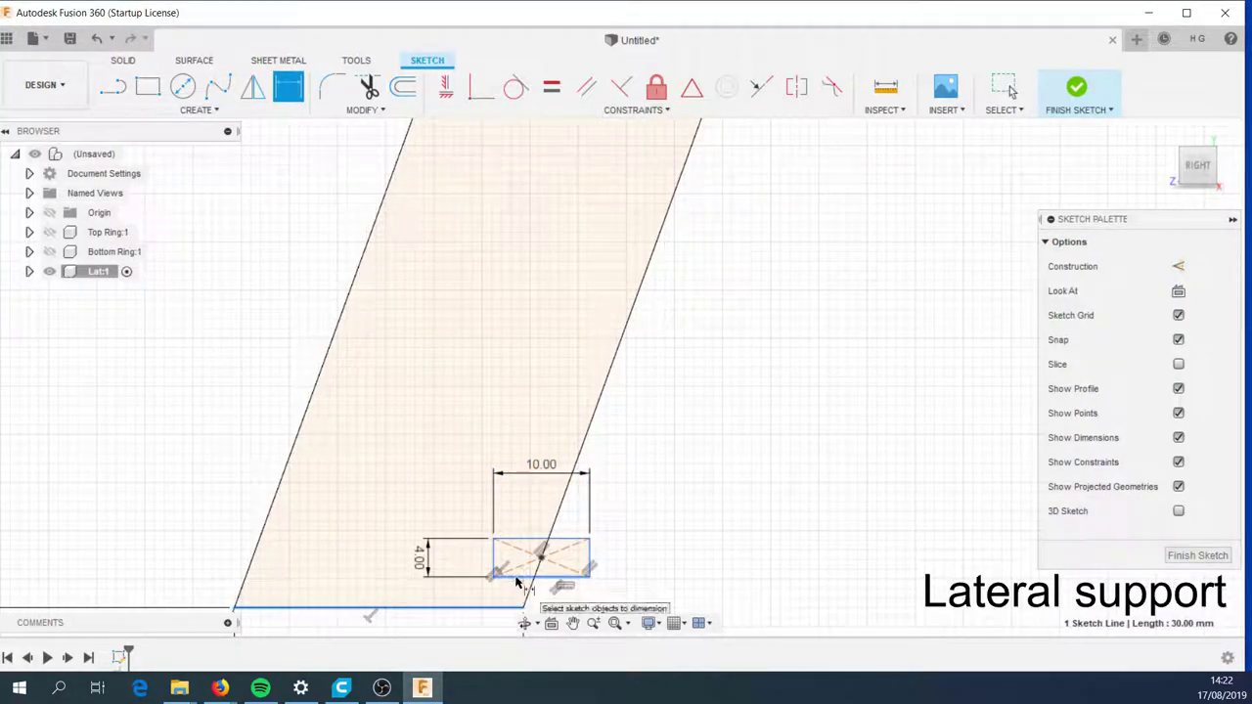
{"action": "scroll", "coordinate": [548, 548], "scroll_direction": "down", "scroll_amount": 4}
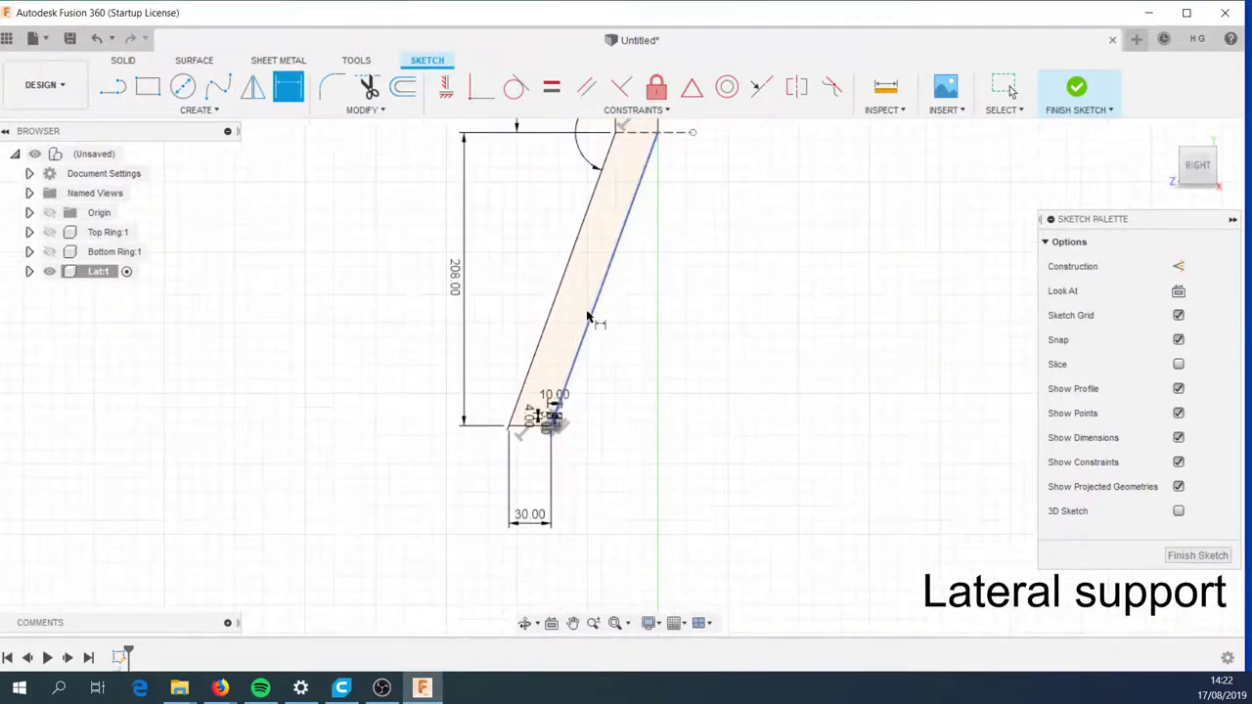
Finish the support sketch and extrude it into a solid bent support
{"action": "key", "text": "e"}
{"action": "key", "text": "Return"}
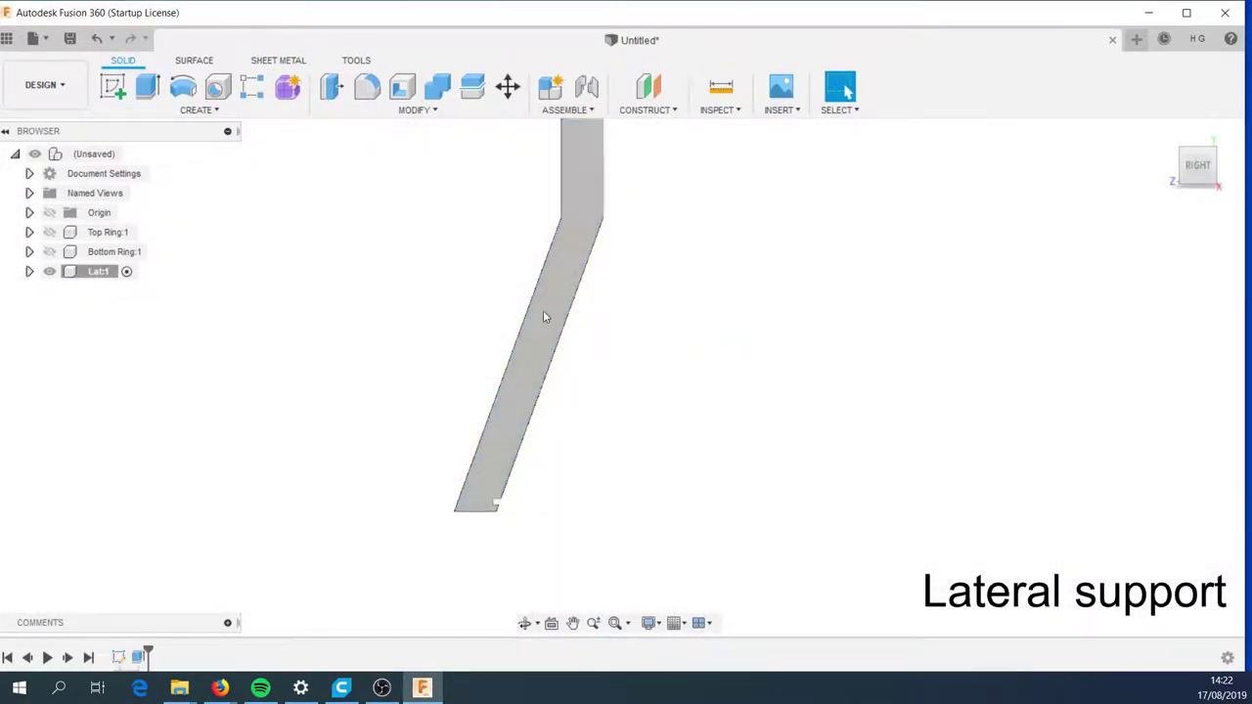
{"action": "scroll", "coordinate": [615, 422], "scroll_direction": "up", "scroll_amount": 3}
{"action": "scroll", "coordinate": [595, 551], "scroll_direction": "up", "scroll_amount": 3}
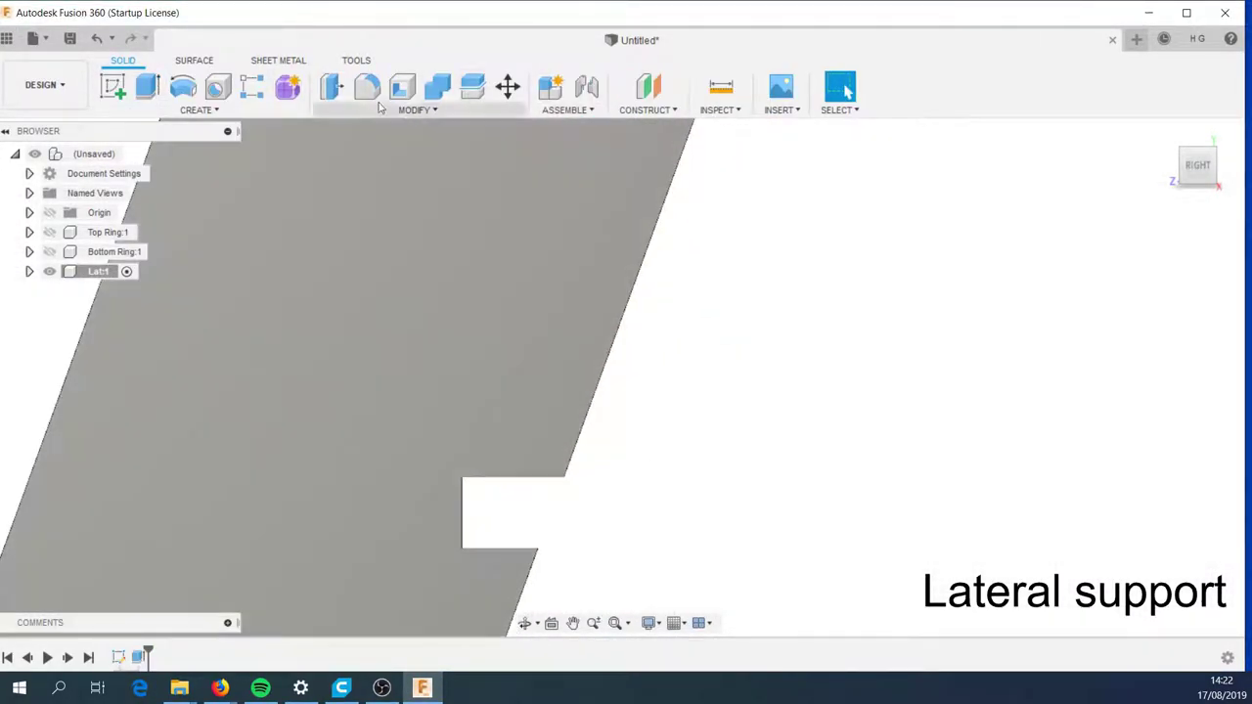
Measure the notch width between its two corners
{"action": "left_click", "coordinate": [657, 111]}
{"action": "key", "text": "i"}
{"action": "left_click", "coordinate": [508, 479]}
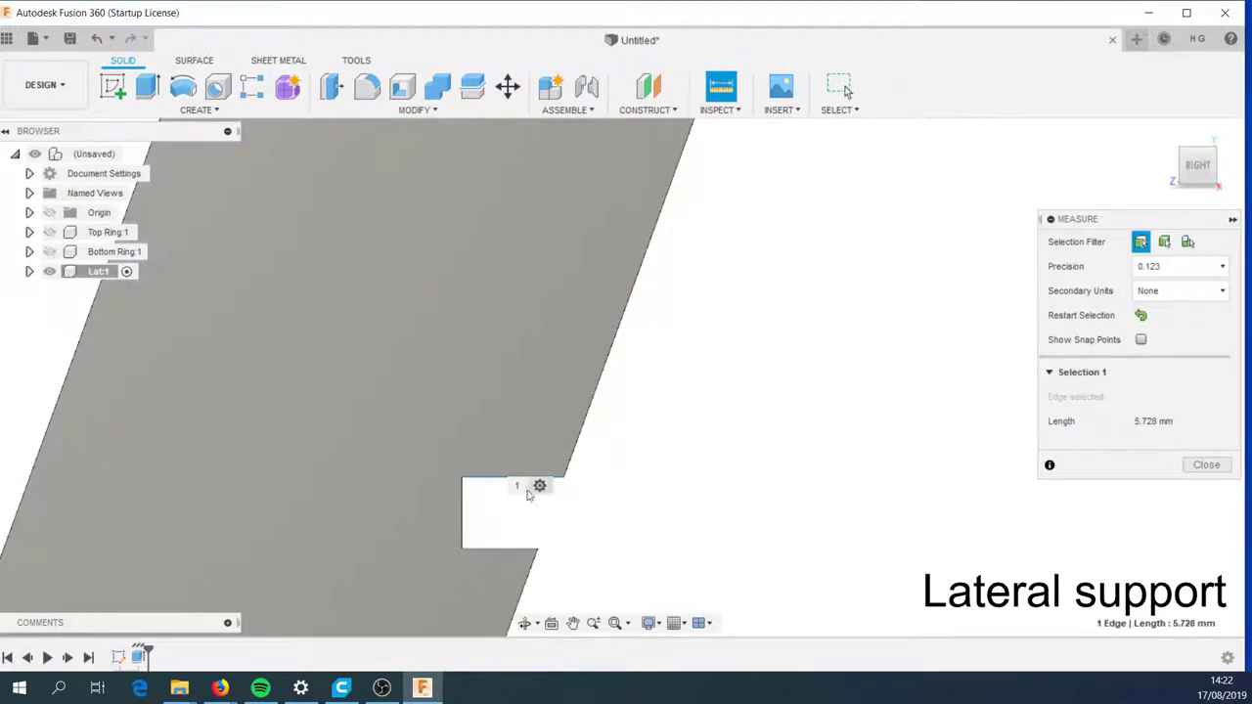
{"action": "key", "text": "Escape"}
{"action": "scroll", "coordinate": [489, 481], "scroll_direction": "up", "scroll_amount": 2}
{"action": "key", "text": "i"}
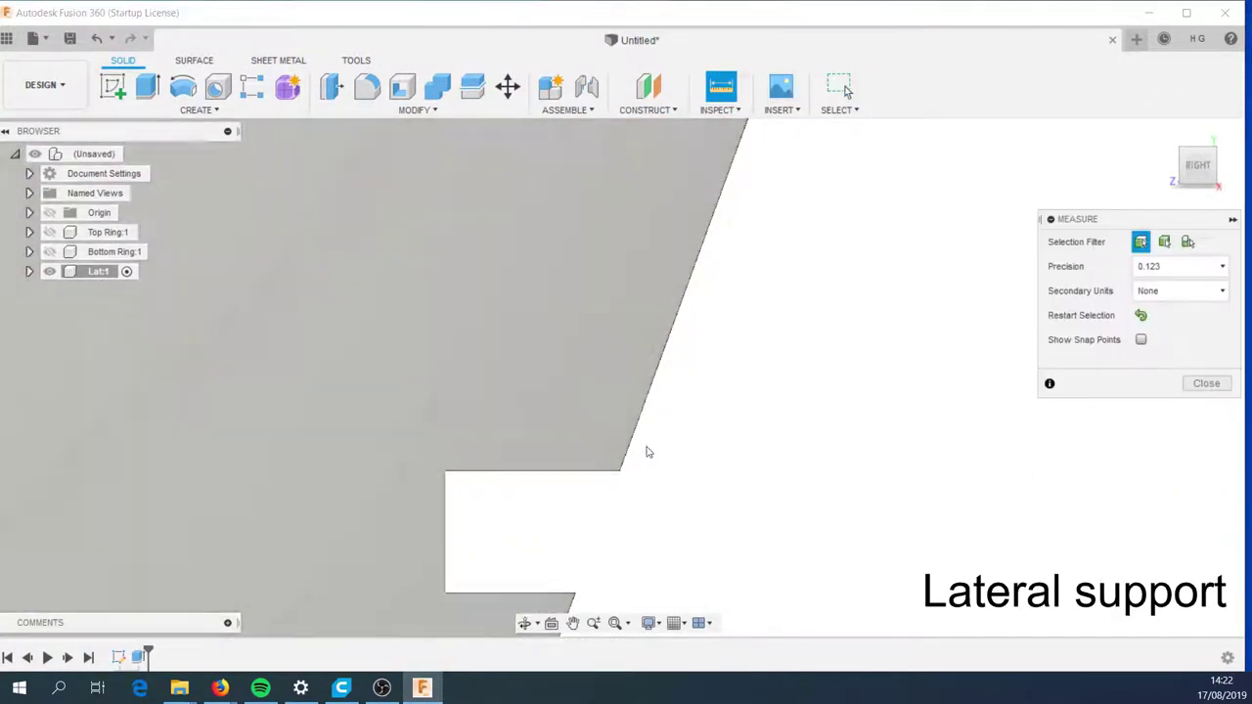
{"action": "key", "text": "Escape"}
{"action": "key", "text": "i"}
{"action": "left_click", "coordinate": [448, 473]}
{"action": "left_click", "coordinate": [622, 473]}
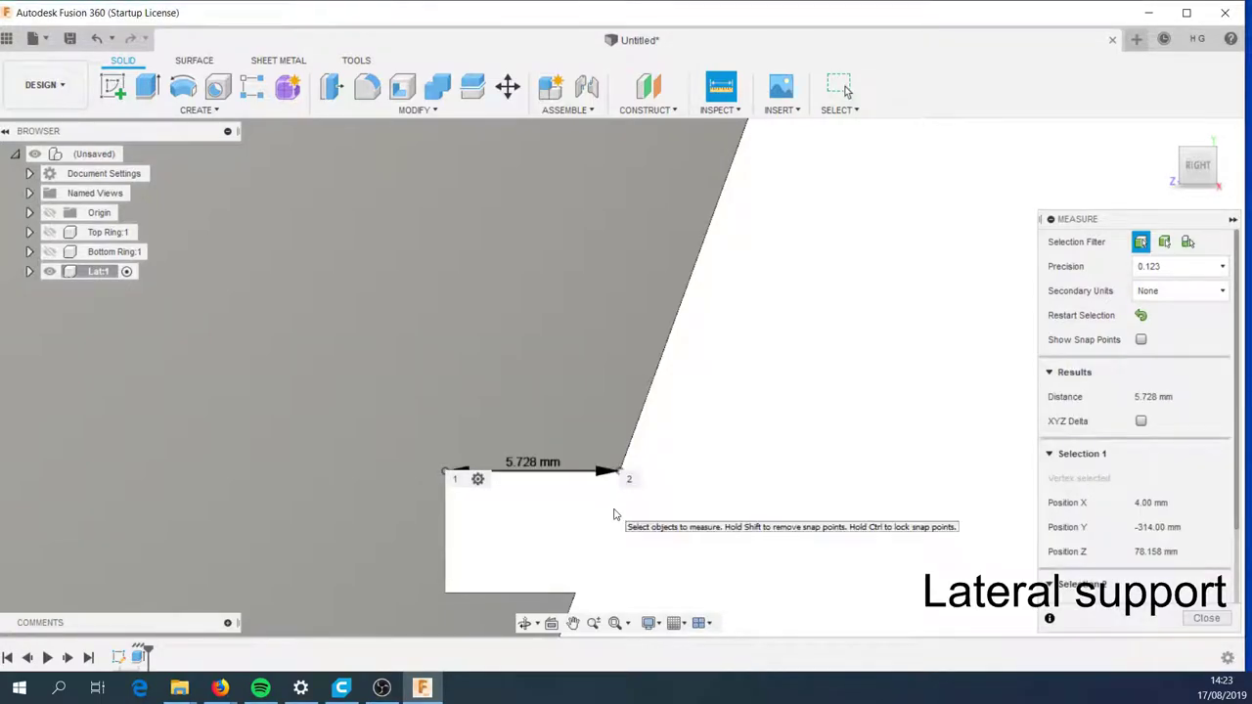
{"action": "key", "text": "Escape"}
{"action": "scroll", "coordinate": [601, 472], "scroll_direction": "up", "scroll_amount": 2}
{"action": "scroll", "coordinate": [602, 471], "scroll_direction": "down", "scroll_amount": 3}
Edit Lat's Sketch1 and change the notch width dimension from 15 to 20 mm
{"action": "left_click", "coordinate": [44, 329]}
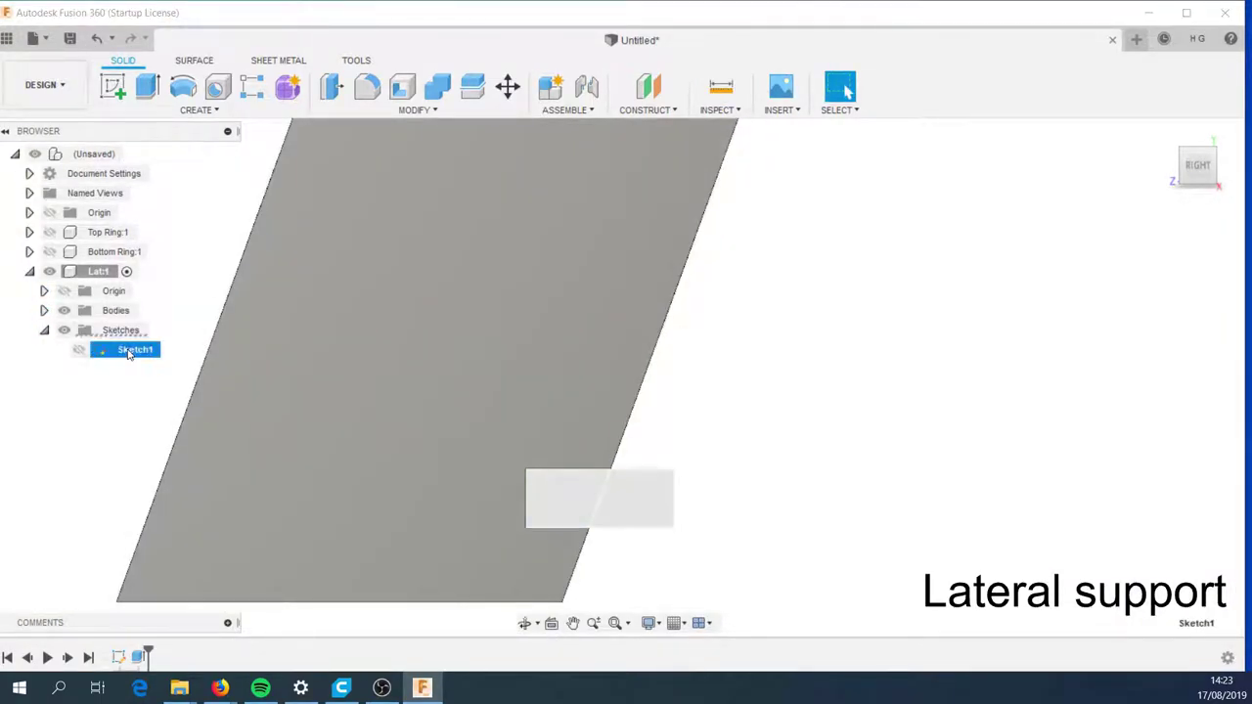
{"action": "double_click", "coordinate": [132, 349]}
{"action": "type", "text": "20"}
{"action": "key", "text": "Return"}
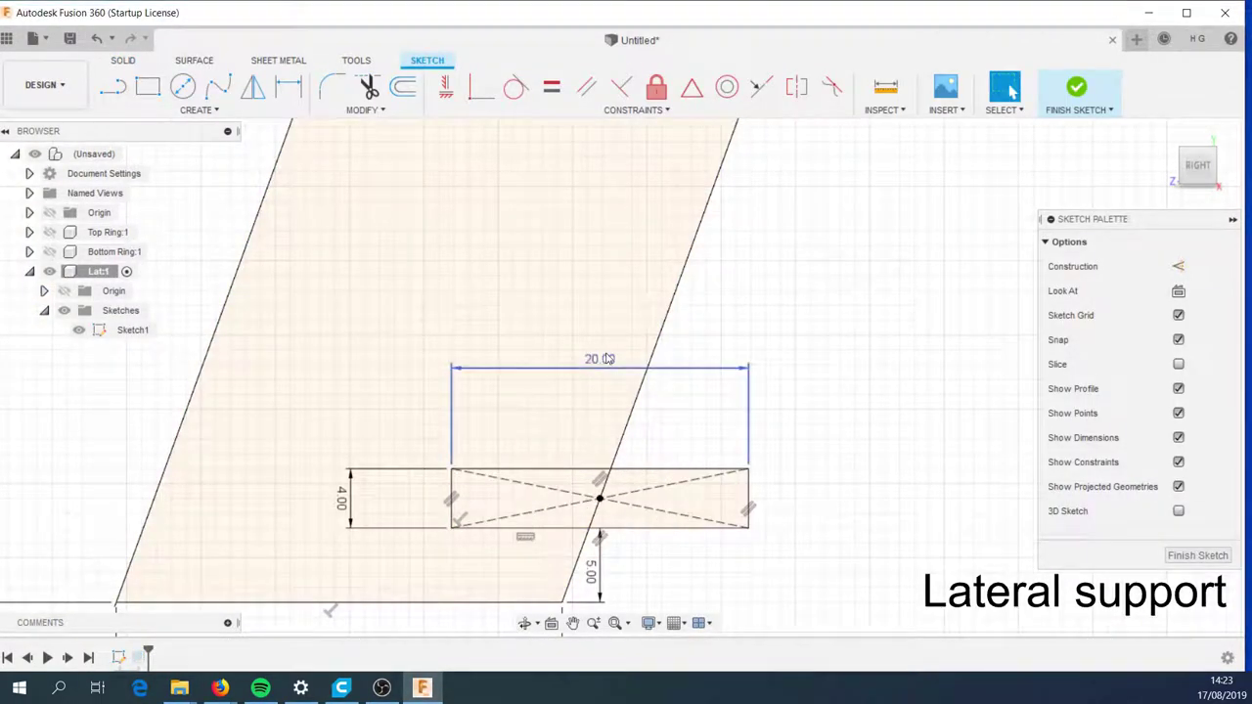
{"action": "left_click", "coordinate": [1076, 90]}
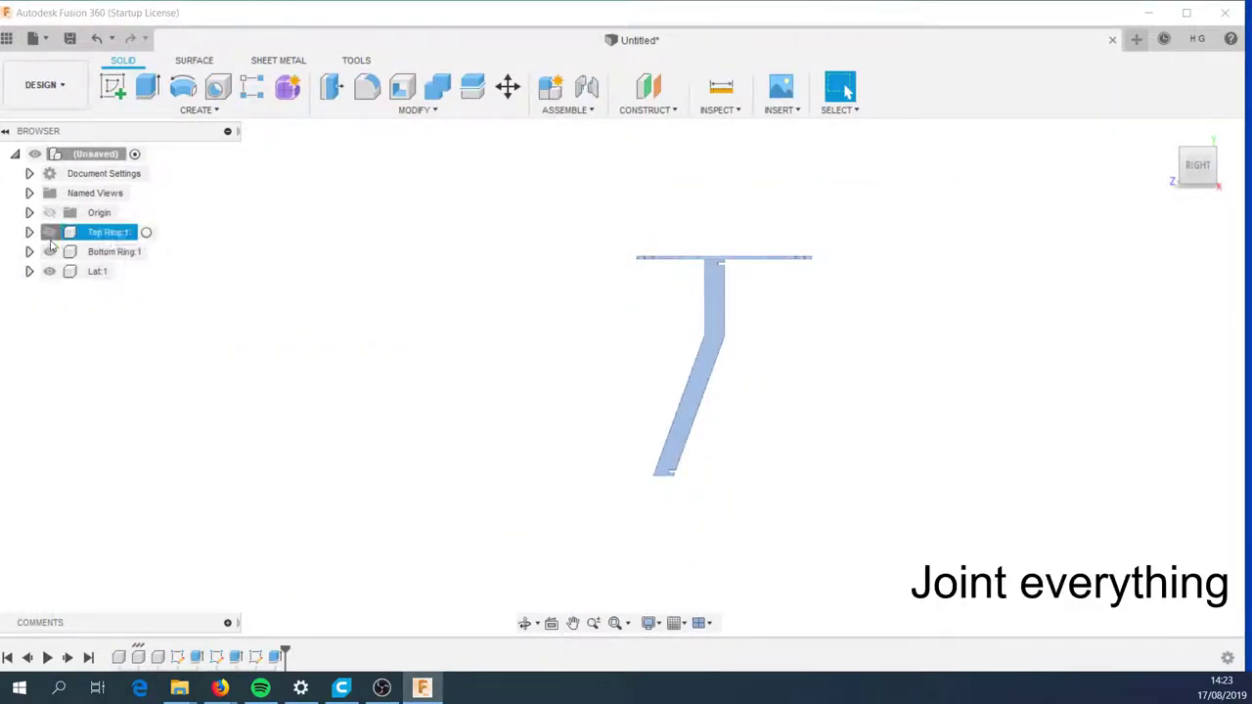
Move the large slotted ring down 300 mm in Z to the bottom
{"action": "middle_click_drag", "start_coordinate": [352, 303], "coordinate": [662, 268], "text": "shift"}
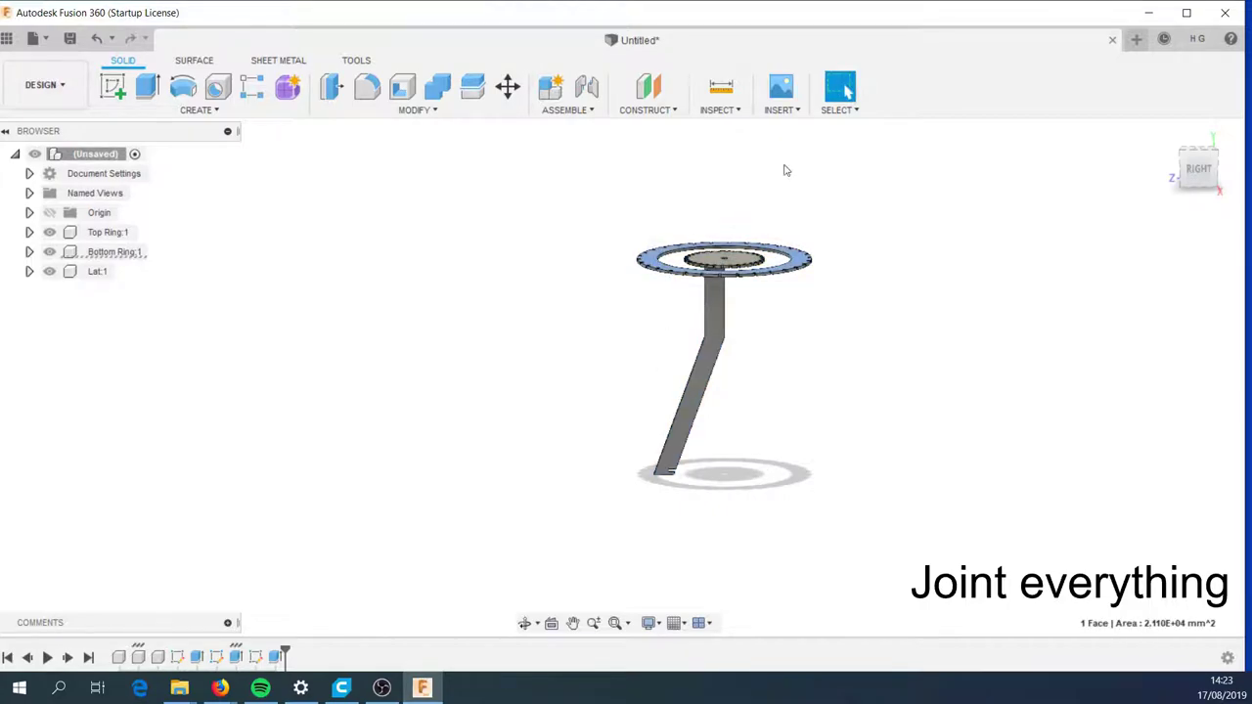
{"action": "key", "text": "m"}
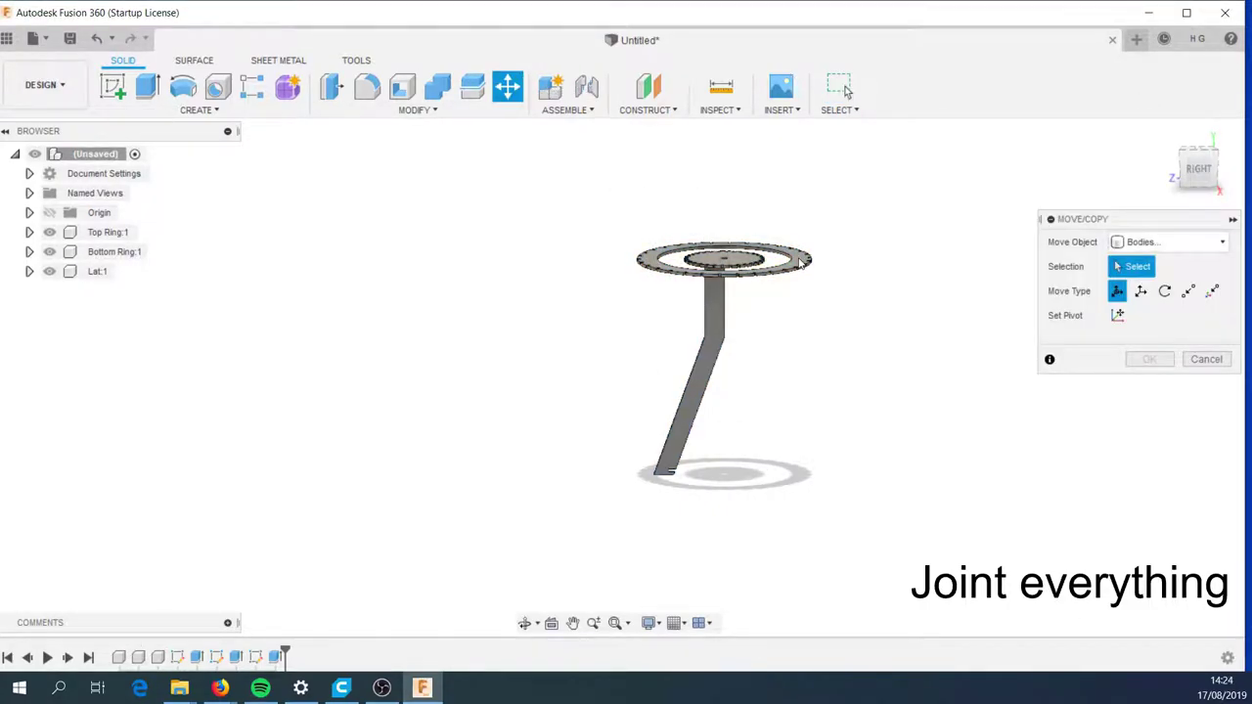
{"action": "left_click", "coordinate": [800, 260]}
{"action": "left_click_drag", "start_coordinate": [724, 210], "coordinate": [766, 416]}
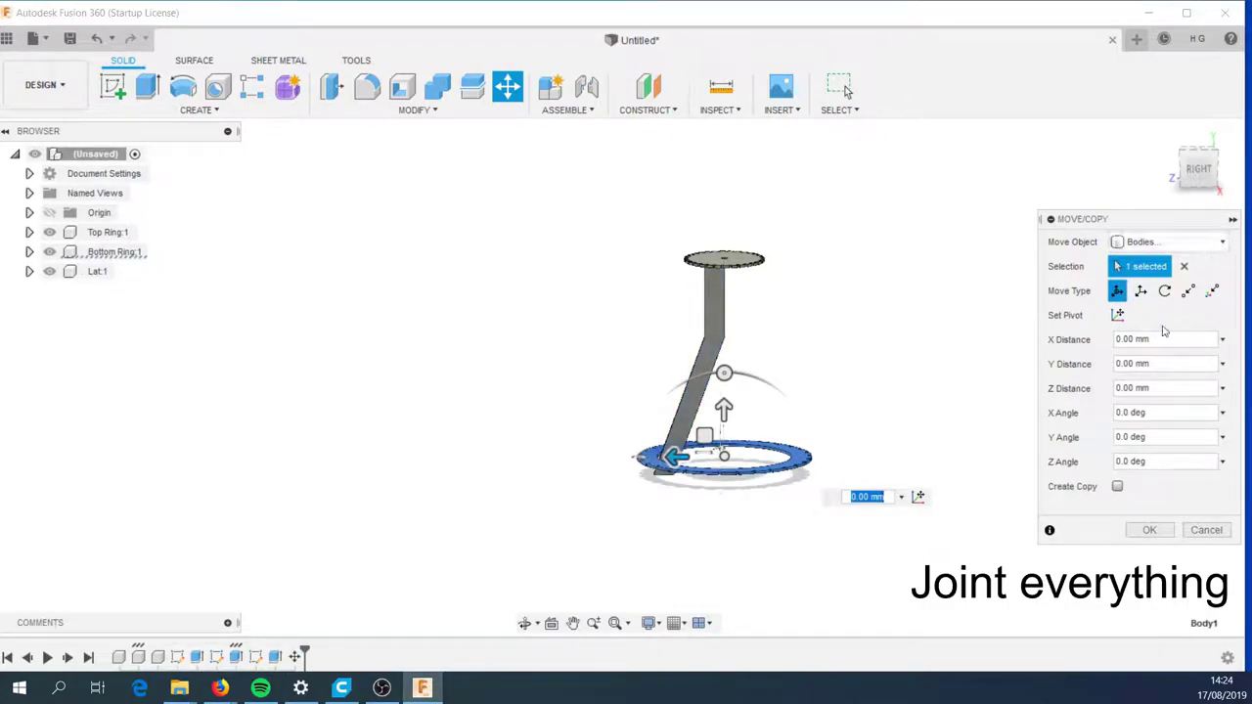
{"action": "left_click", "coordinate": [1147, 529]}
Shift the angled support body sideways so the rings sit at its ends
{"action": "left_click", "coordinate": [508, 87]}
{"action": "left_click", "coordinate": [702, 332]}
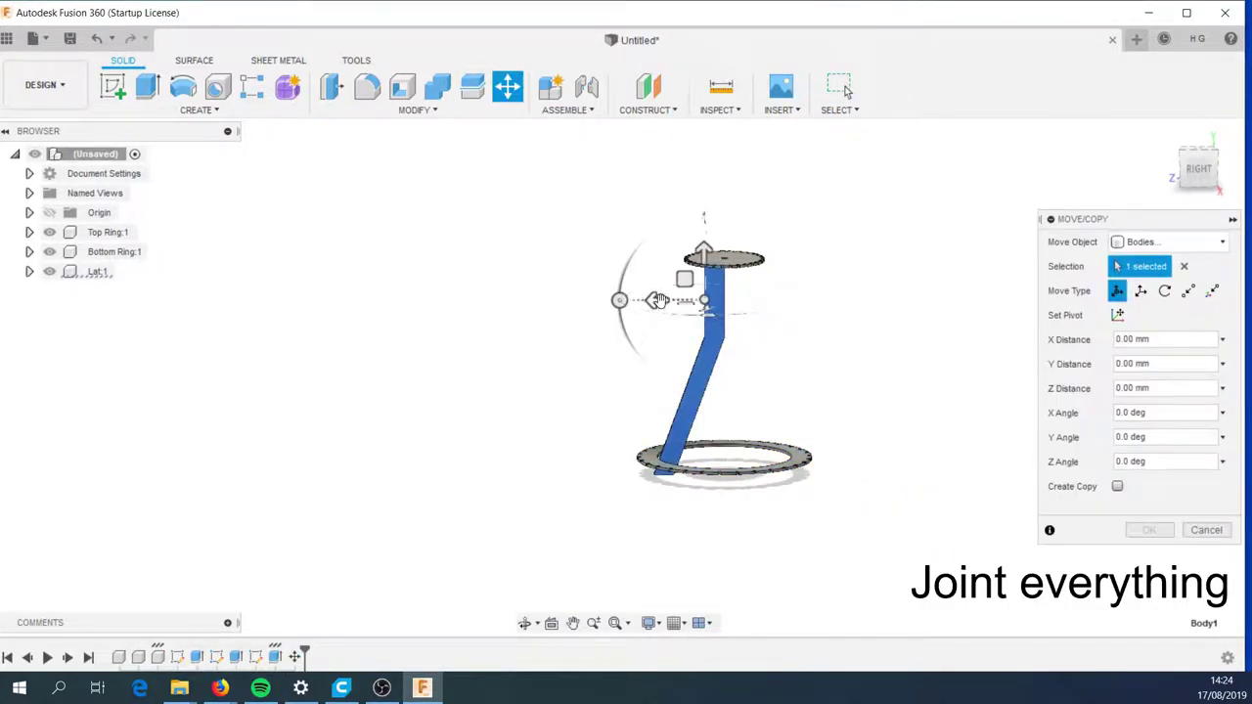
{"action": "left_click_drag", "start_coordinate": [617, 296], "coordinate": [584, 296]}
{"action": "key", "text": "Return"}
Make the Top Ring component active
{"action": "scroll", "coordinate": [802, 370], "scroll_direction": "up", "scroll_amount": 2}
{"action": "scroll", "coordinate": [780, 371], "scroll_direction": "up", "scroll_amount": 5}
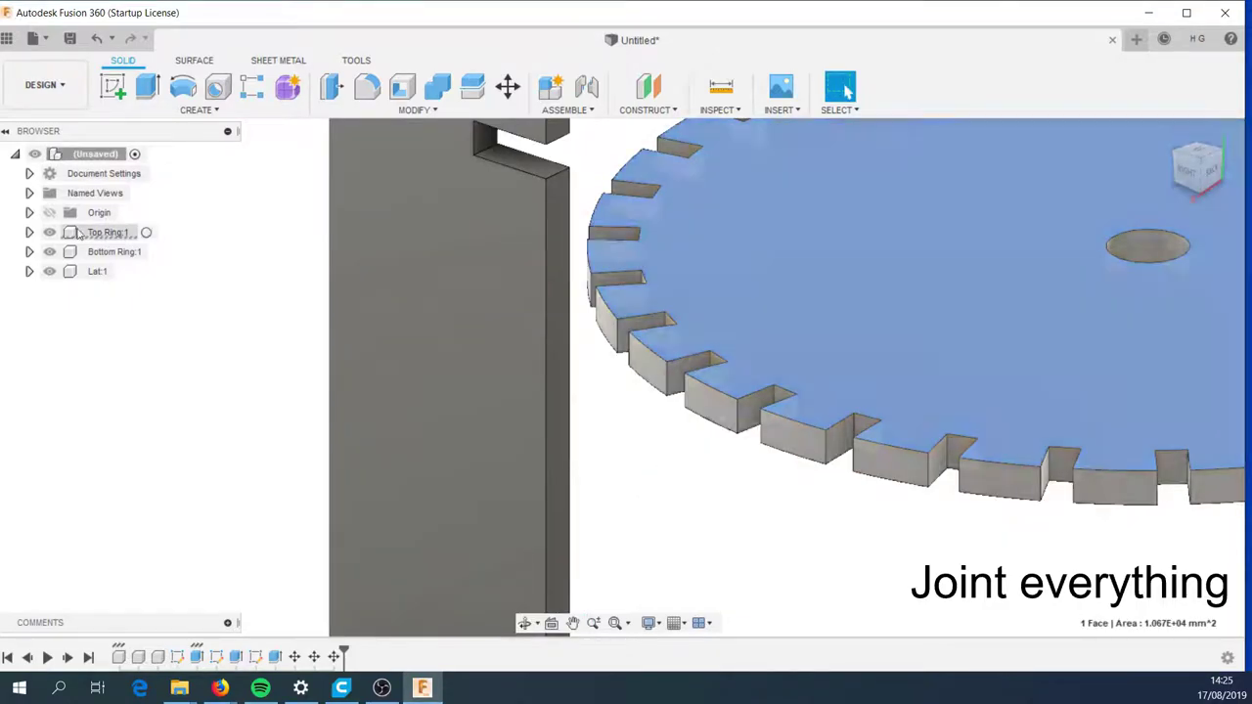
{"action": "right_click", "coordinate": [108, 232]}
{"action": "left_click", "coordinate": [210, 12]}
From the root assembly, joint the support's slot to the matching top ring slot
{"action": "double_click", "coordinate": [92, 156]}
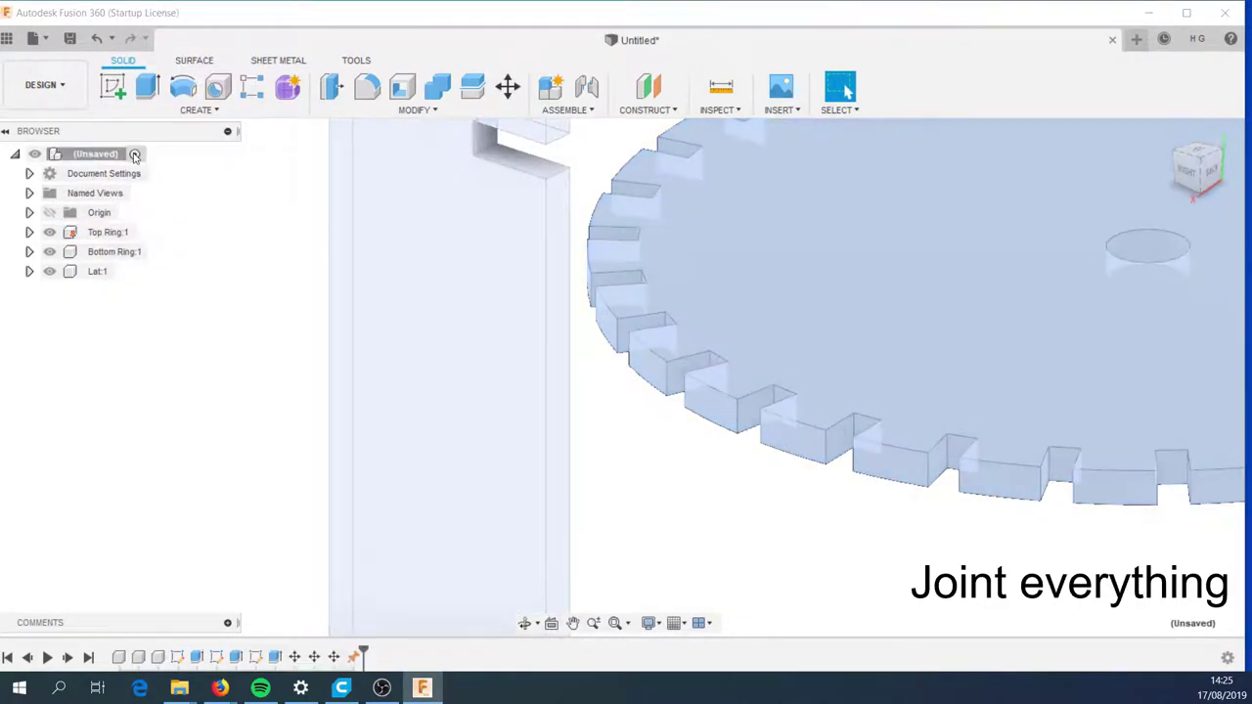
{"action": "key", "text": "j"}
{"action": "left_click", "coordinate": [482, 215]}
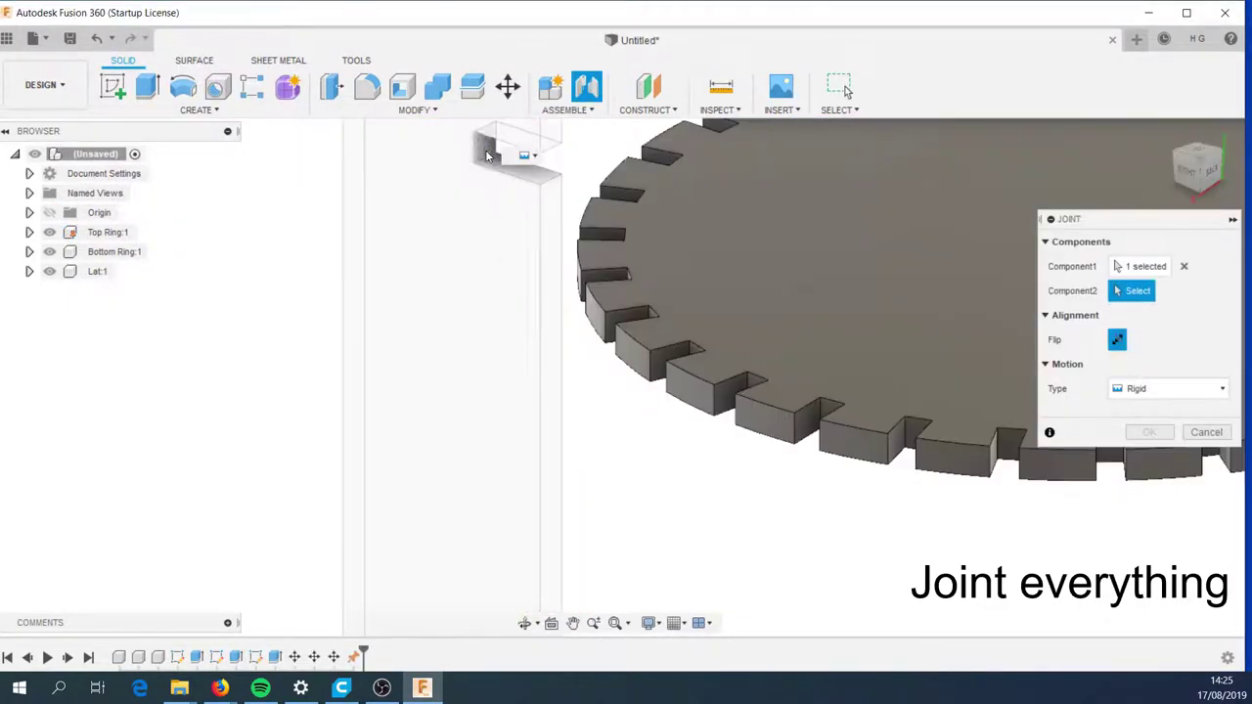
{"action": "middle_click_drag", "start_coordinate": [509, 234], "coordinate": [595, 262], "text": "shift"}
{"action": "scroll", "coordinate": [687, 148], "scroll_direction": "up", "scroll_amount": 5}
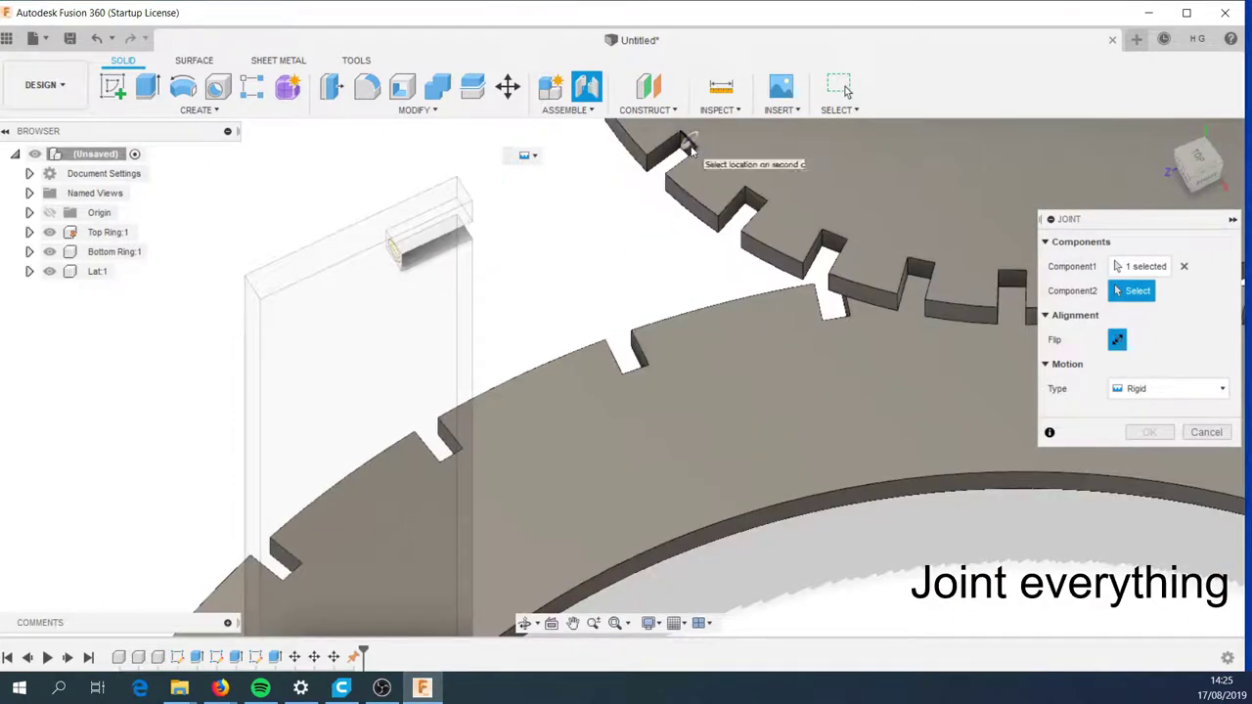
{"action": "mouse_move", "coordinate": [687, 145]}
{"action": "middle_mouse_down", "text": "shift"}
{"action": "mouse_move", "coordinate": [651, 190]}
{"action": "mouse_move", "coordinate": [662, 156]}
{"action": "middle_mouse_up", "text": "shift"}
{"action": "left_click", "coordinate": [662, 176]}
{"action": "key", "text": "Return"}
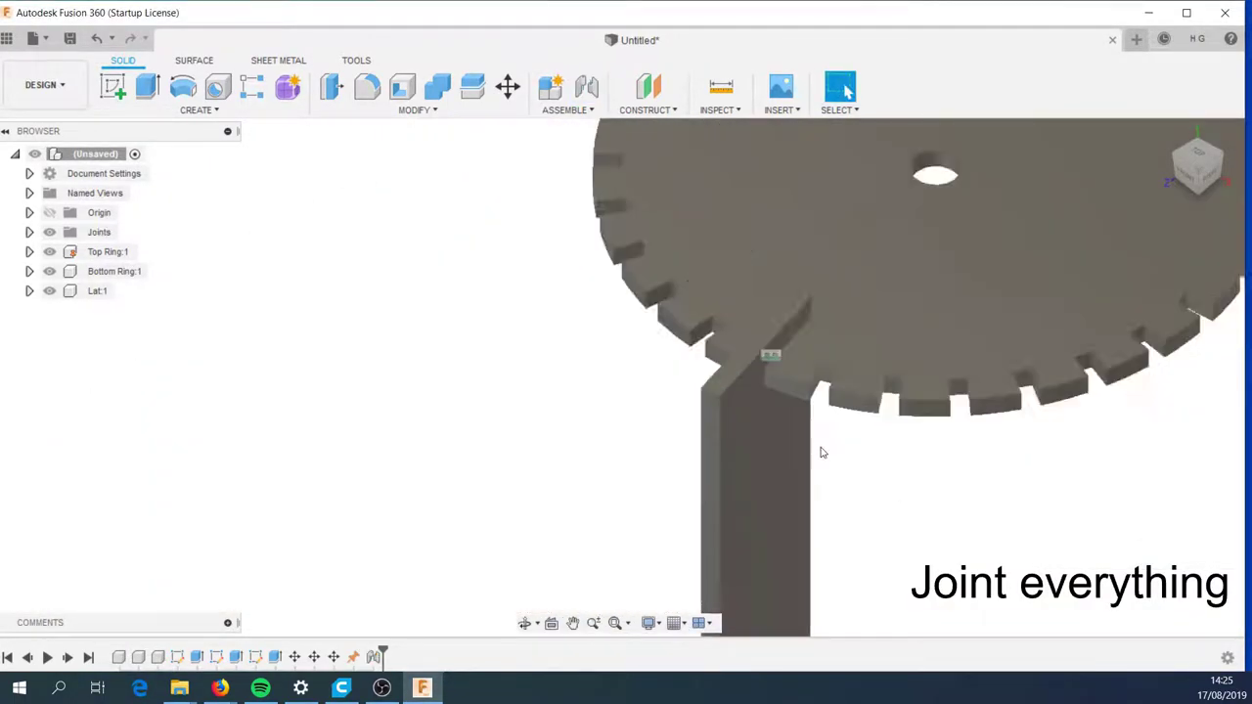
Move the bottom ring body down 15 mm
{"action": "scroll", "coordinate": [816, 509], "scroll_direction": "down", "scroll_amount": 5}
{"action": "middle_click_drag", "start_coordinate": [811, 570], "coordinate": [789, 463], "text": "shift"}
{"action": "scroll", "coordinate": [789, 463], "scroll_direction": "up", "scroll_amount": 5}
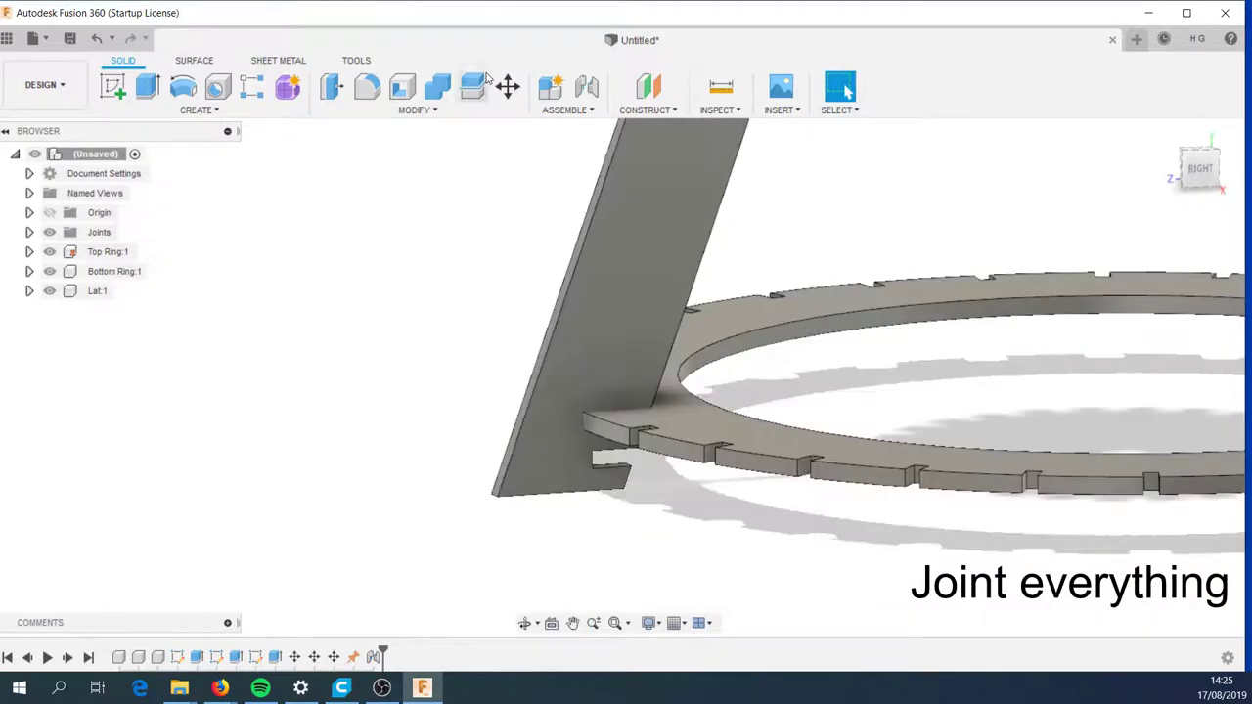
{"action": "left_click", "coordinate": [508, 87]}
{"action": "left_click", "coordinate": [1169, 242]}
{"action": "left_click", "coordinate": [1129, 282]}
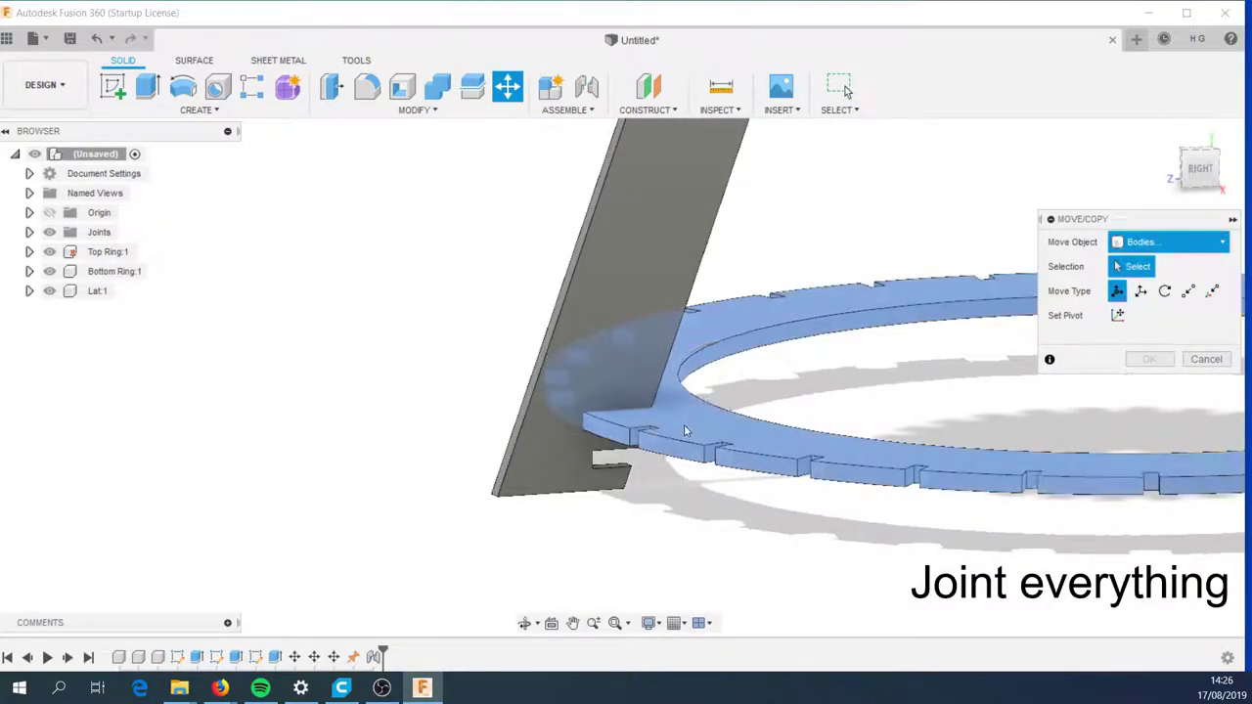
{"action": "left_click", "coordinate": [685, 431]}
{"action": "left_click_drag", "start_coordinate": [733, 421], "coordinate": [924, 606]}
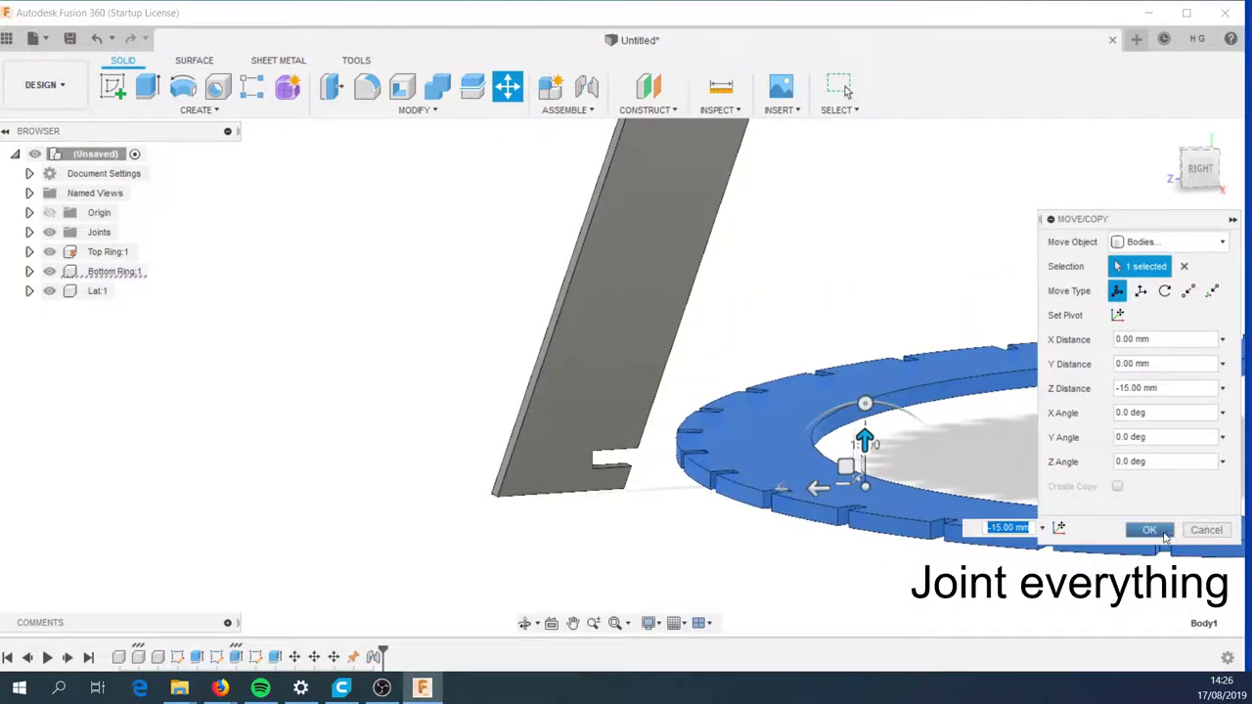
{"action": "left_click", "coordinate": [1162, 533]}
Joint the support's lower slot to the bottom ring and fit the assembly in view
{"action": "scroll", "coordinate": [551, 466], "scroll_direction": "up", "scroll_amount": 5}
{"action": "scroll", "coordinate": [629, 472], "scroll_direction": "up", "scroll_amount": 4}
{"action": "left_click", "coordinate": [567, 110]}
{"action": "left_click", "coordinate": [578, 146]}
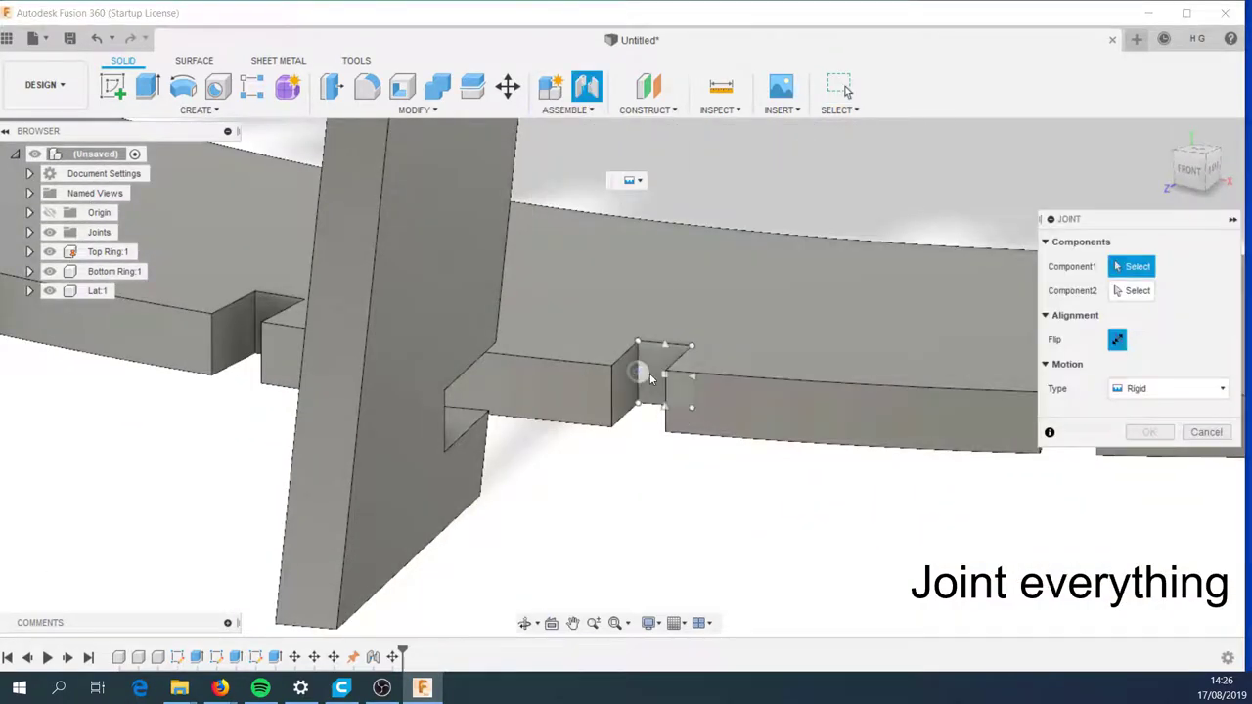
{"action": "left_click", "coordinate": [660, 382]}
{"action": "left_click", "coordinate": [648, 372]}
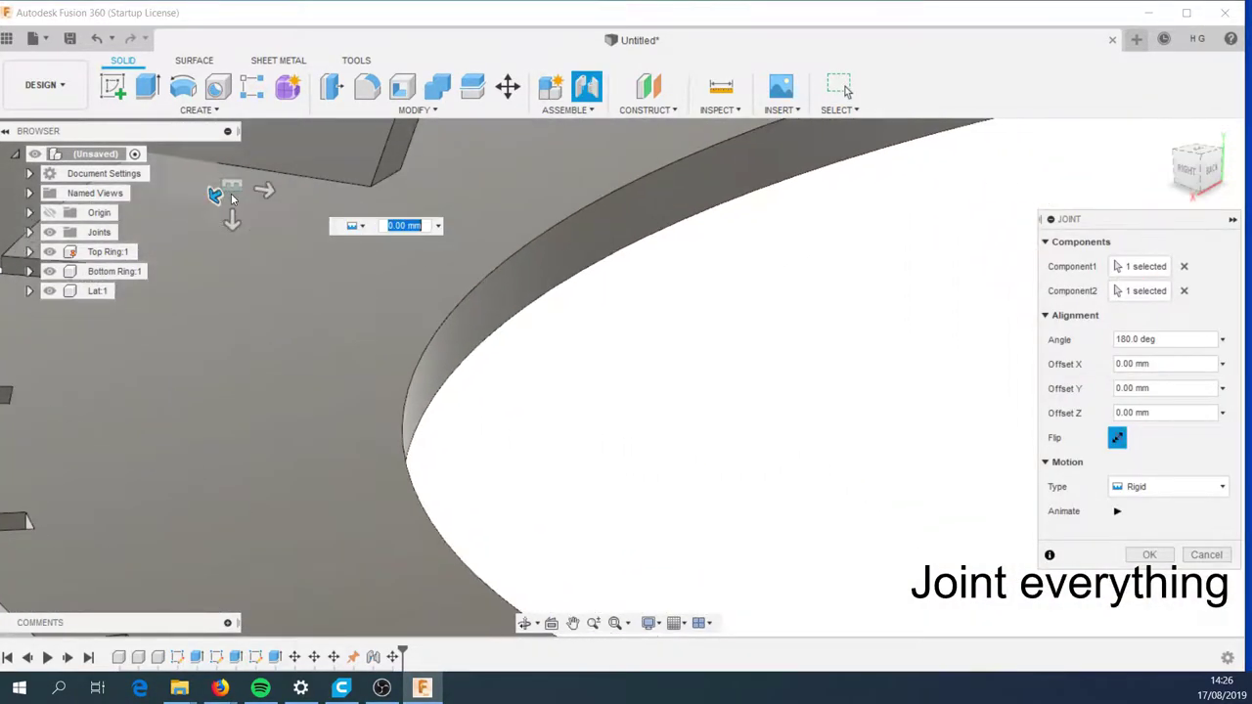
{"action": "key", "text": "Return"}
{"action": "key", "text": "F6"}
Circularly pattern the support body around the central axis, then orbit to inspect the lamp
{"action": "left_click", "coordinate": [415, 110]}
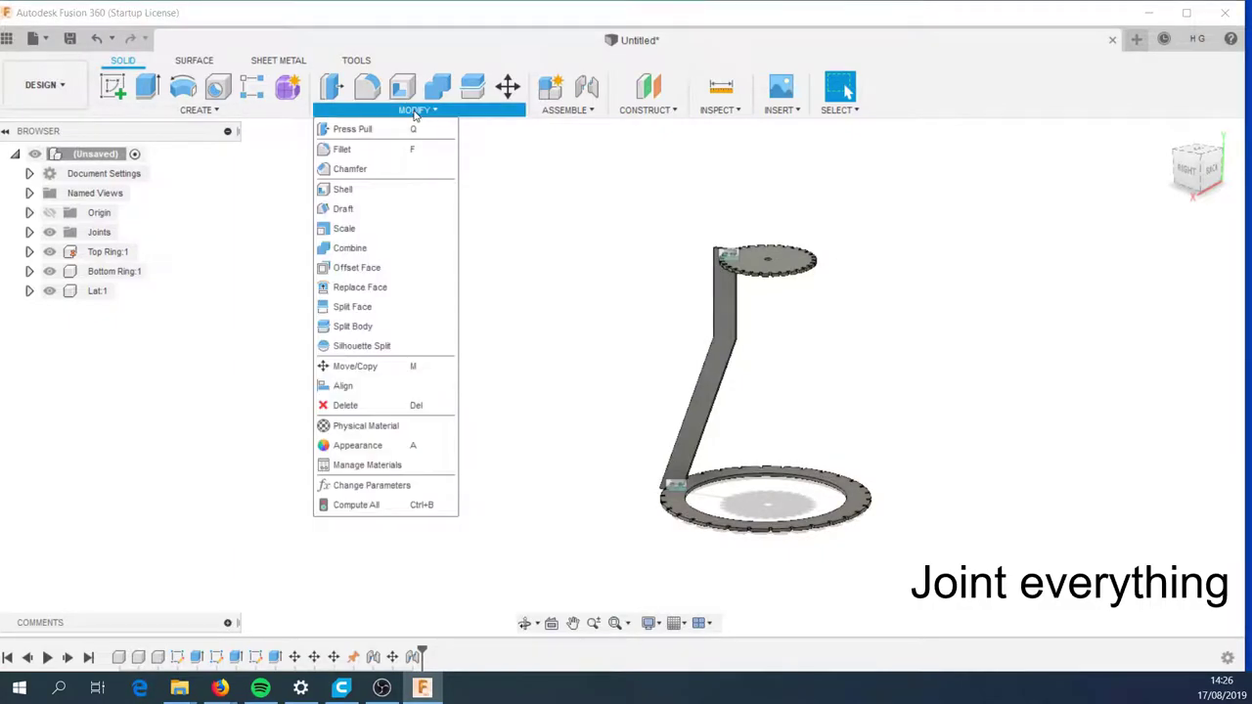
{"action": "left_click", "coordinate": [293, 504]}
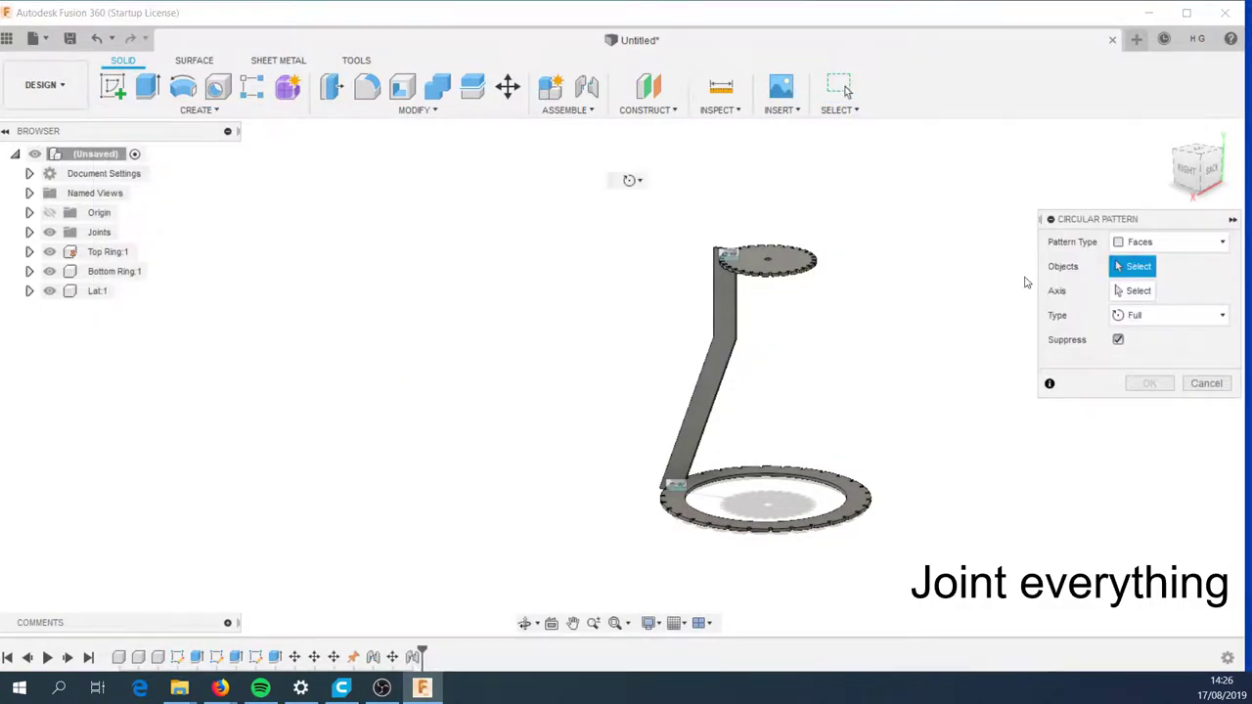
{"action": "left_click", "coordinate": [743, 220]}
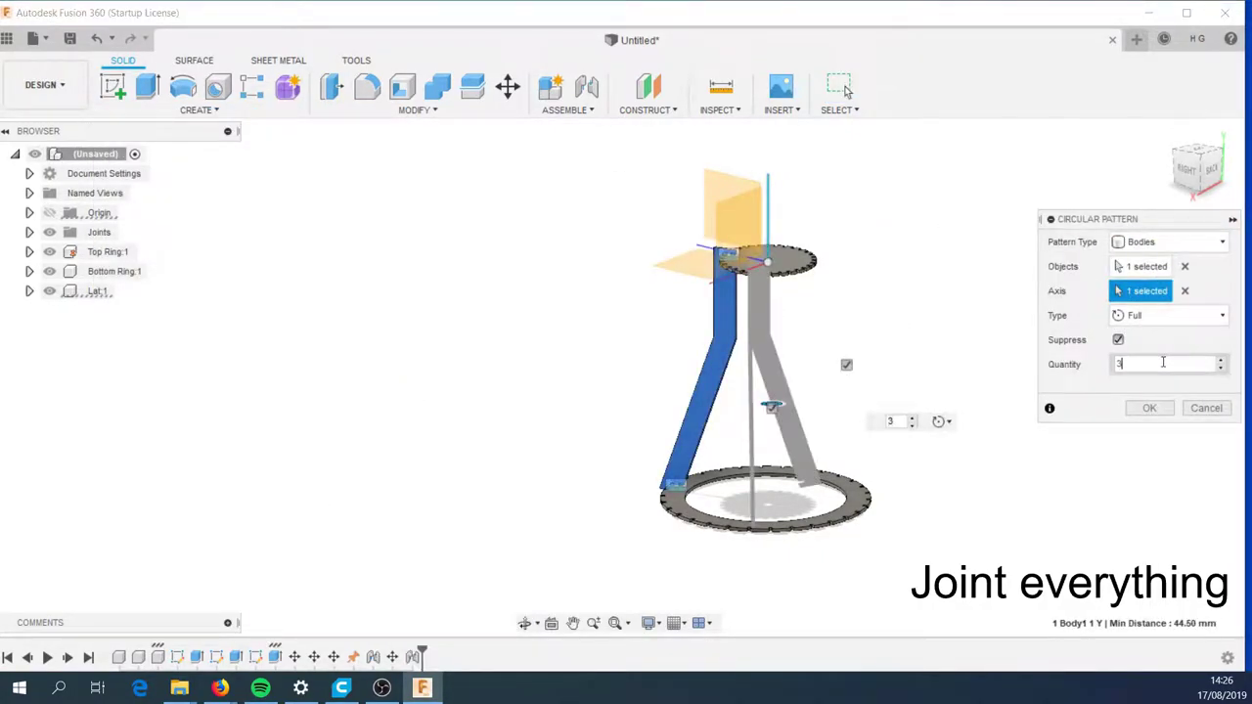
{"action": "key", "text": "Return"}
{"action": "mouse_move", "coordinate": [511, 281]}
{"action": "middle_mouse_down", "text": "shift"}
{"action": "mouse_move", "coordinate": [782, 401]}
{"action": "mouse_move", "coordinate": [460, 172]}
{"action": "middle_mouse_up", "text": "shift"}
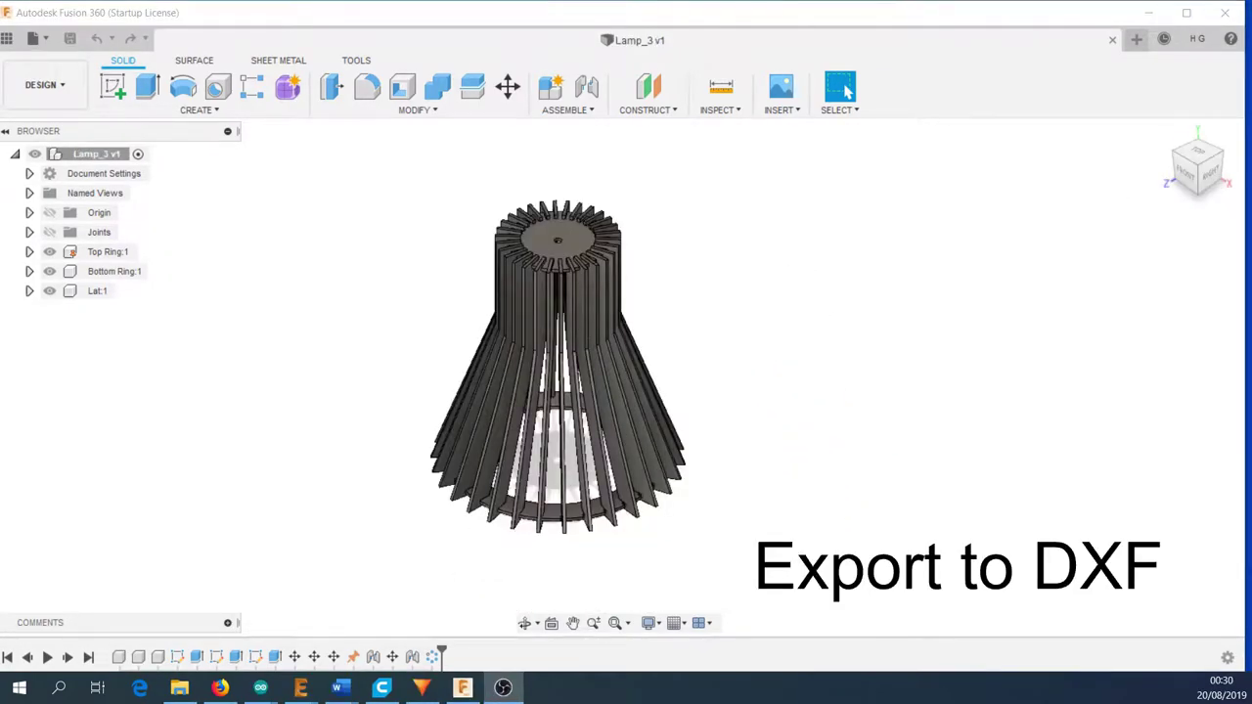
Bring up the Sketch1 actions for Top Ring, Bottom Ring and Lat to save each as DXF
{"action": "left_click", "coordinate": [43, 311]}
{"action": "right_click", "coordinate": [121, 331]}
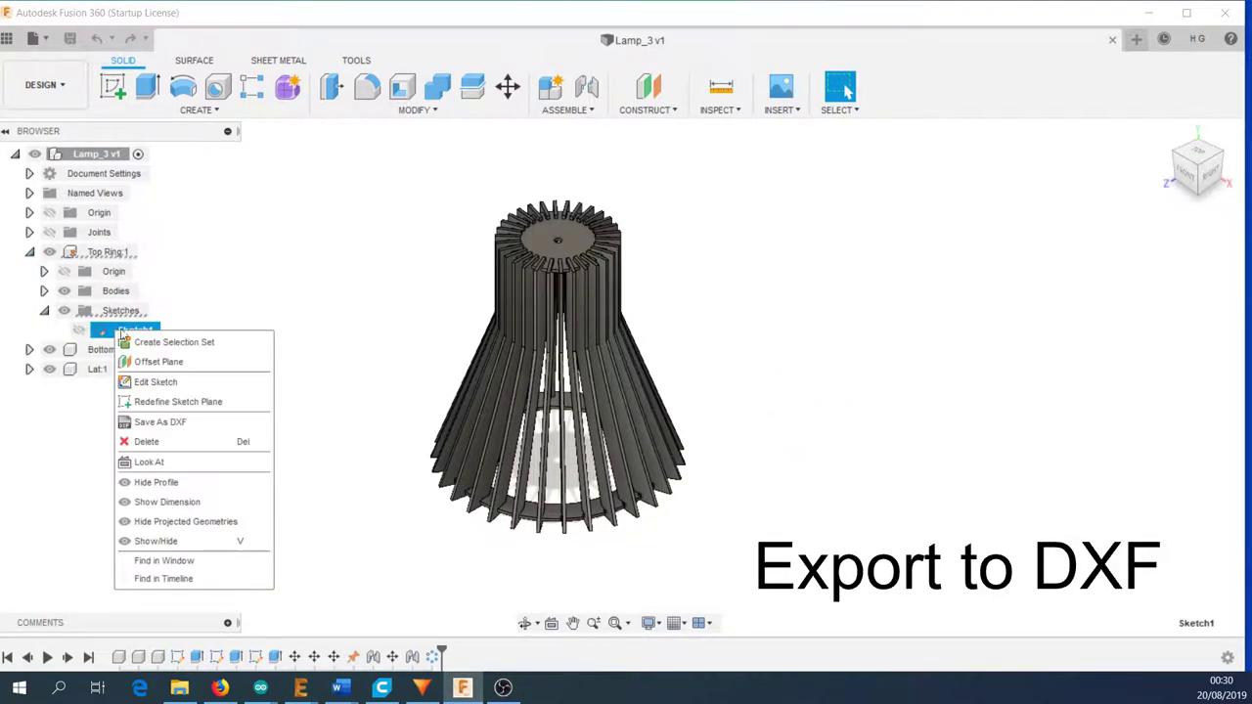
{"action": "key", "text": "Escape"}
{"action": "left_click", "coordinate": [29, 349]}
{"action": "left_click", "coordinate": [132, 427]}
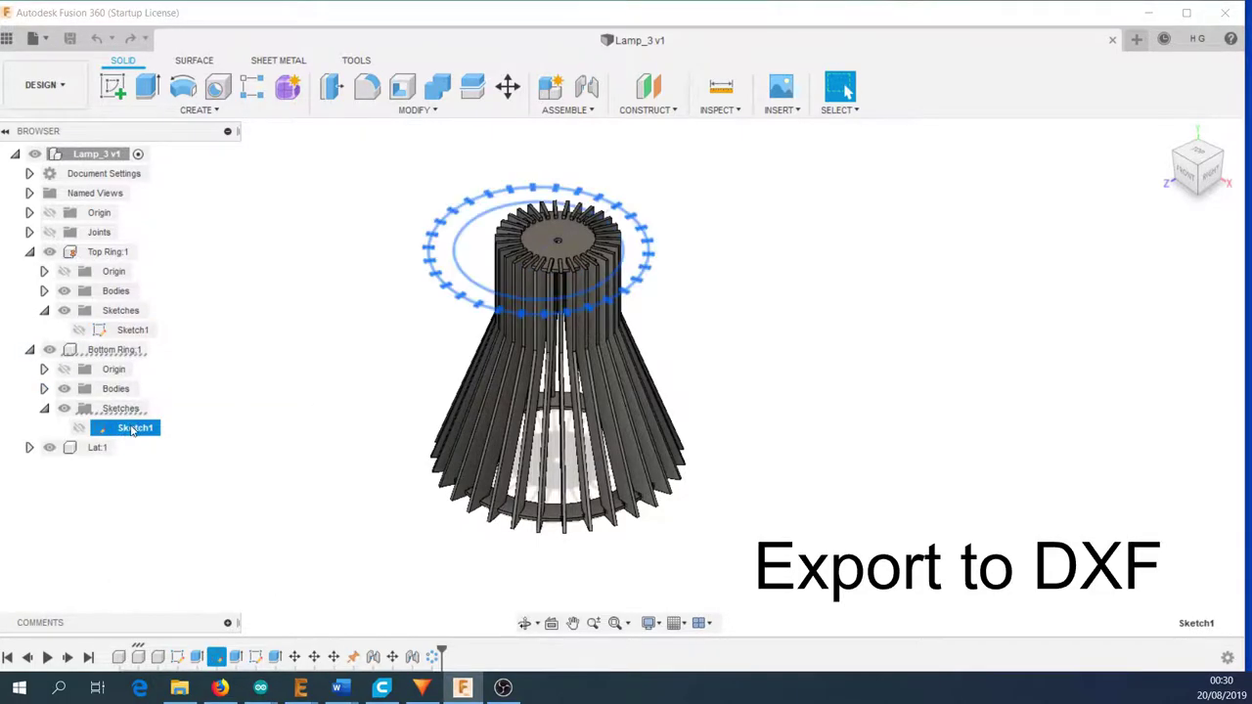
{"action": "right_click", "coordinate": [134, 427]}
{"action": "left_click", "coordinate": [30, 447]}
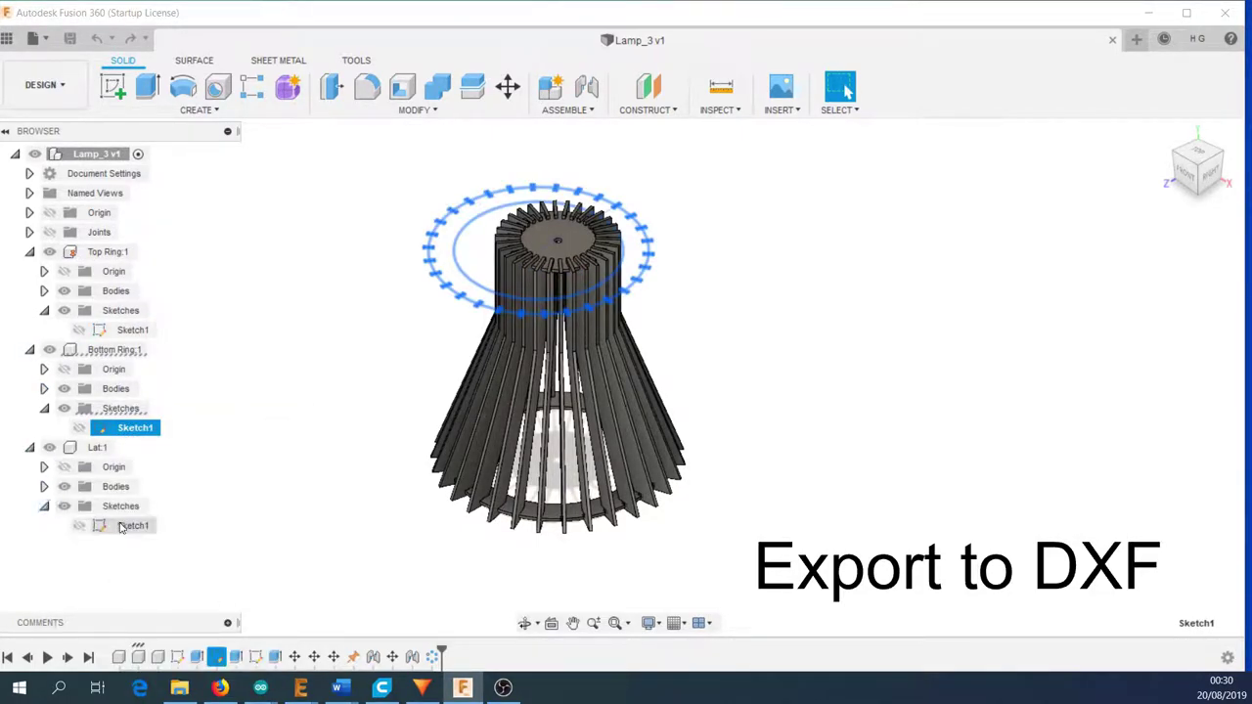
{"action": "right_click", "coordinate": [121, 528]}
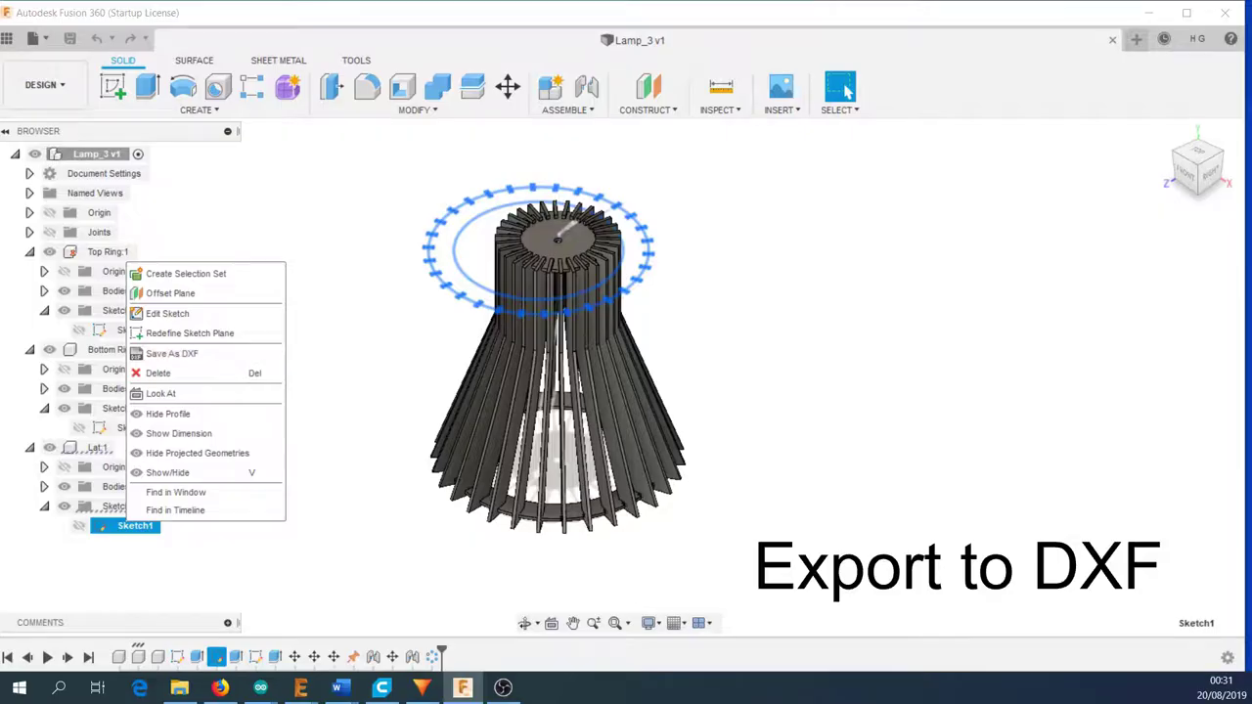